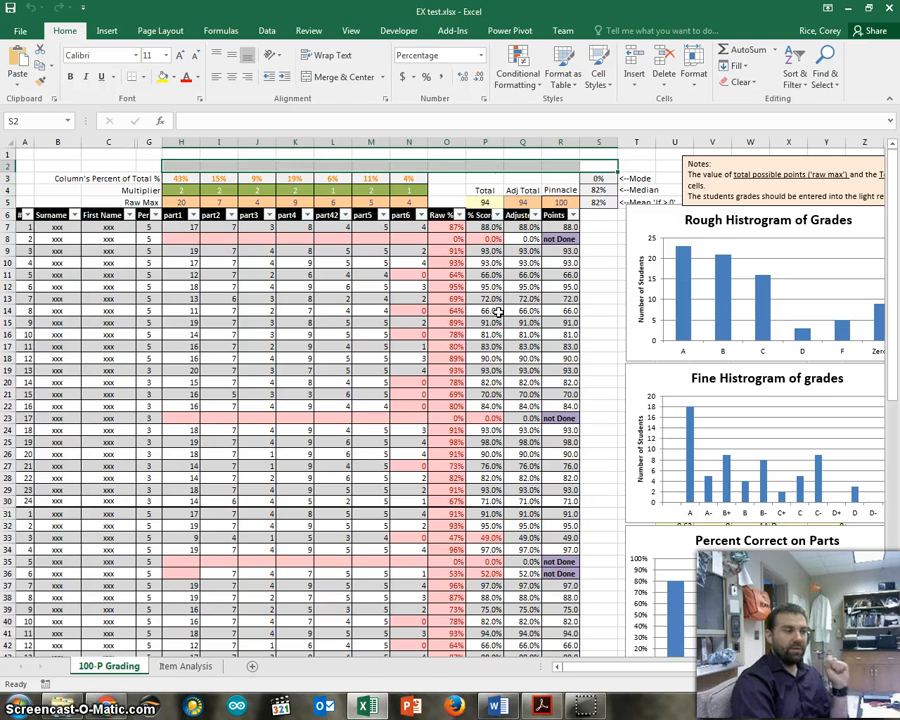
# Look over the student score table, including the number, surname and first name columns.
pyautogui.click(196, 215)
pyautogui.click(307, 239)
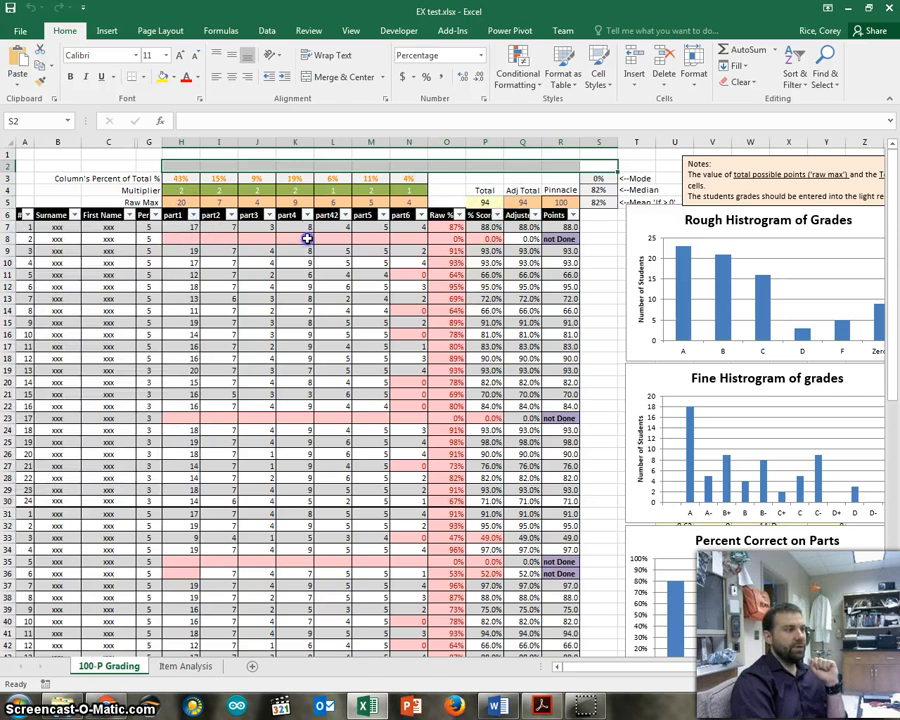
pyautogui.click(270, 241)
pyautogui.scroll(-6, 550, 300)
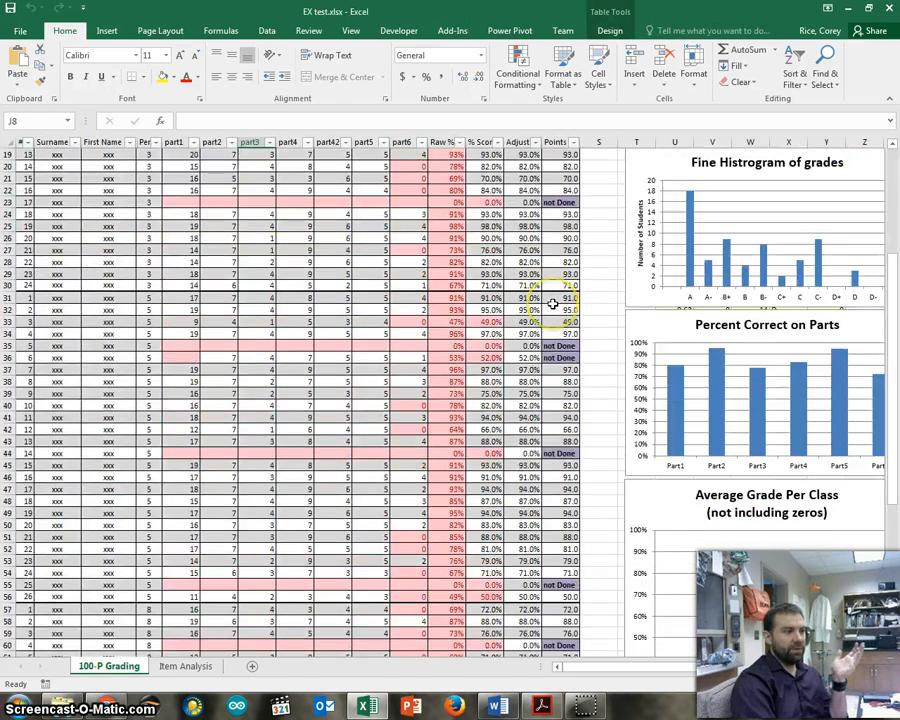
pyautogui.scroll(6, 552, 303)
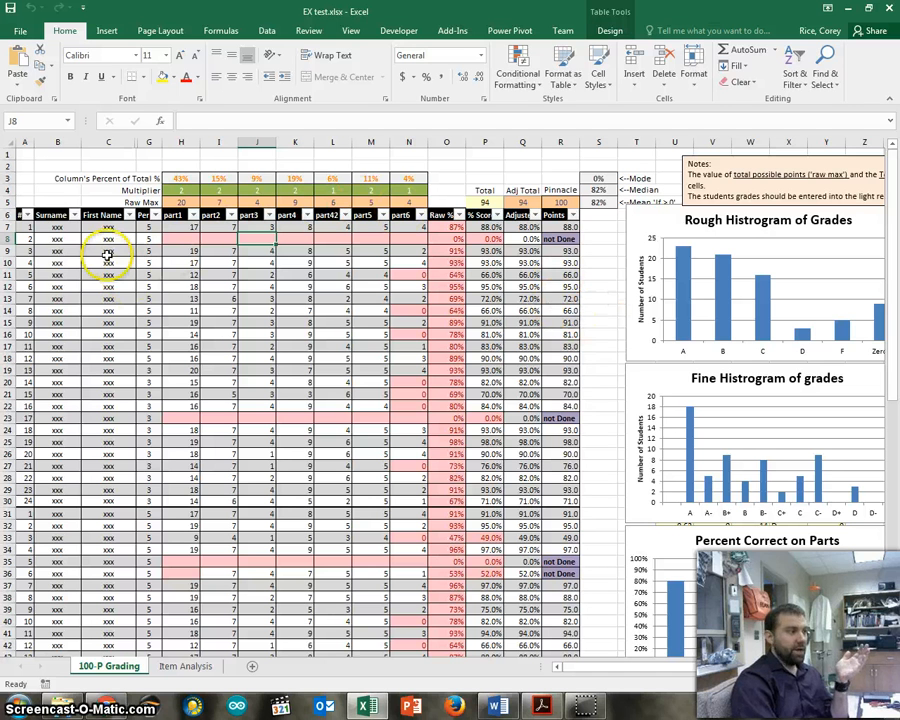
pyautogui.moveTo(20, 227); pyautogui.dragTo(136, 617)
# Fill the period value 3 from G23 up through G7.
pyautogui.click(158, 382)
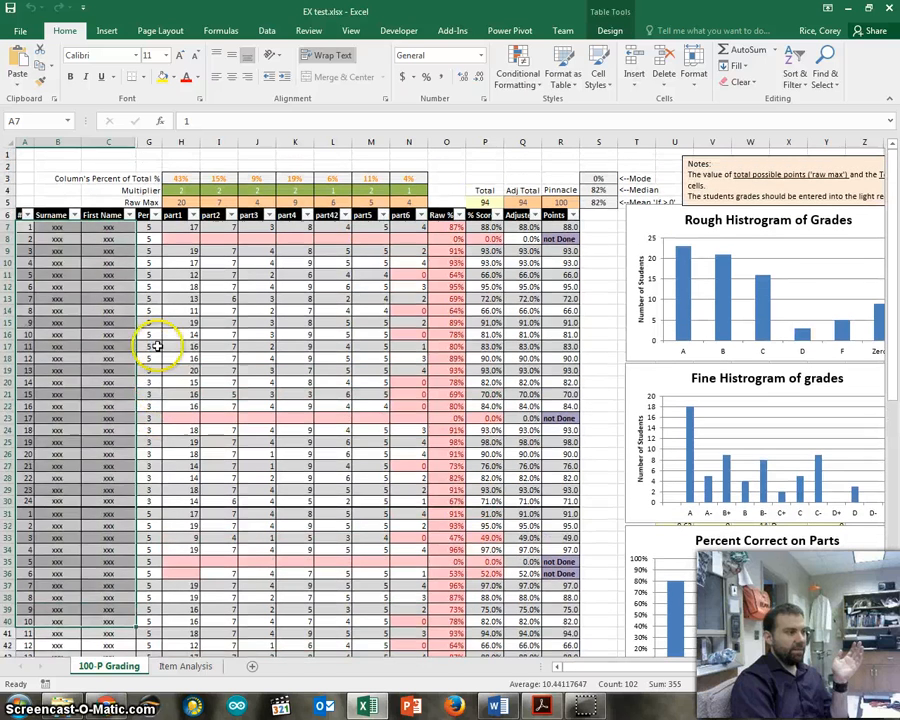
pyautogui.moveTo(157, 422); pyautogui.dragTo(157, 228)
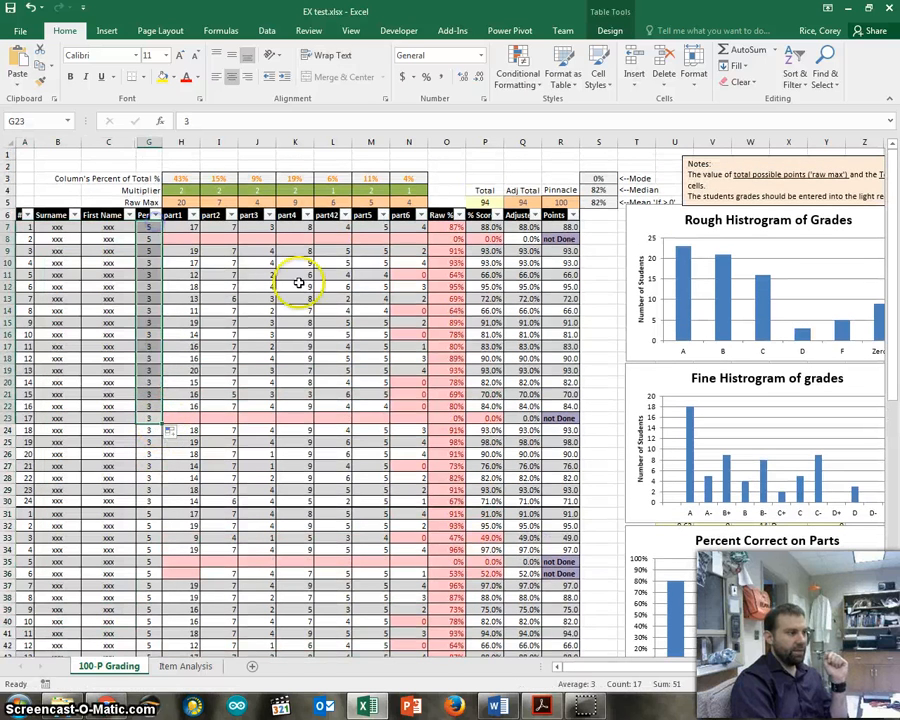
pyautogui.click(335, 279)
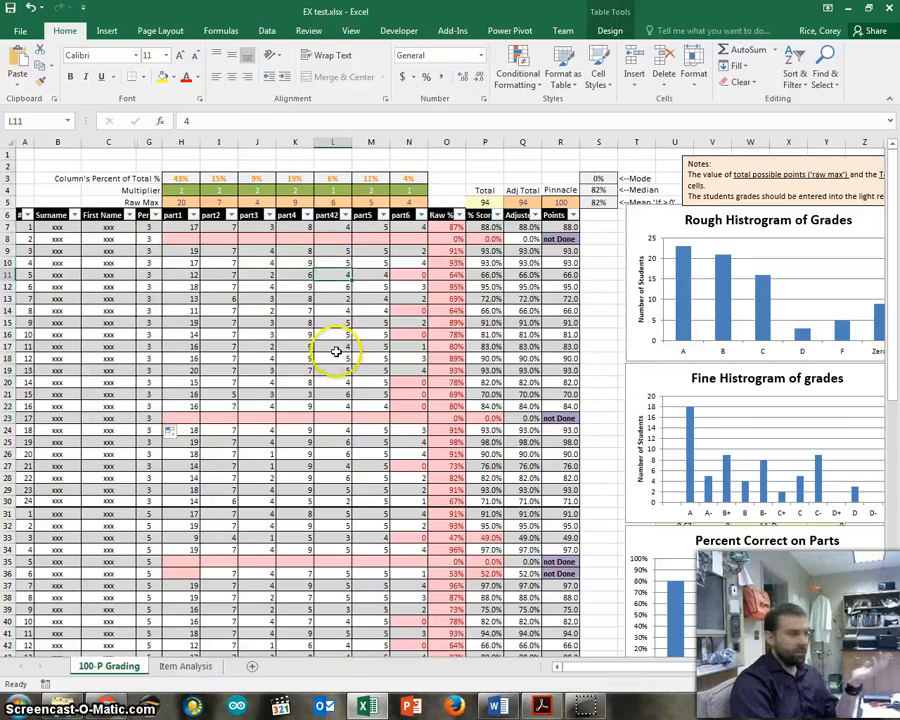
# Examine the student entries in columns A to N, the Raw Max row and the Multiplier row.
pyautogui.scroll(-4, 336, 352)
pyautogui.scroll(6, 336, 352)
pyautogui.moveTo(27, 228); pyautogui.dragTo(412, 648)
pyautogui.scroll(14, 437, 500)
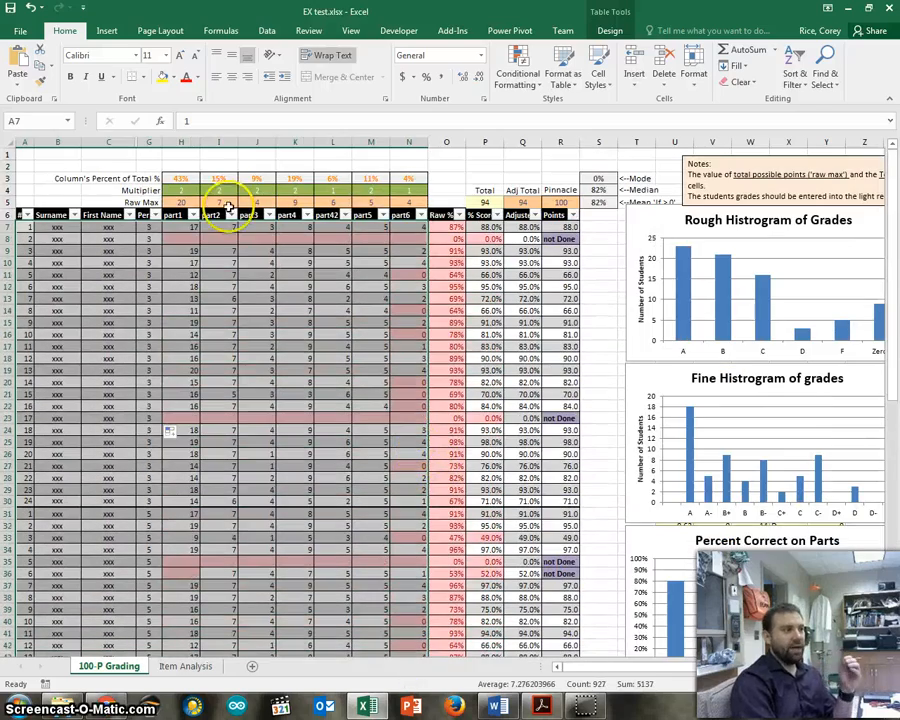
pyautogui.moveTo(179, 201); pyautogui.dragTo(400, 201)
pyautogui.click(194, 190)
pyautogui.moveTo(194, 190); pyautogui.dragTo(406, 187)
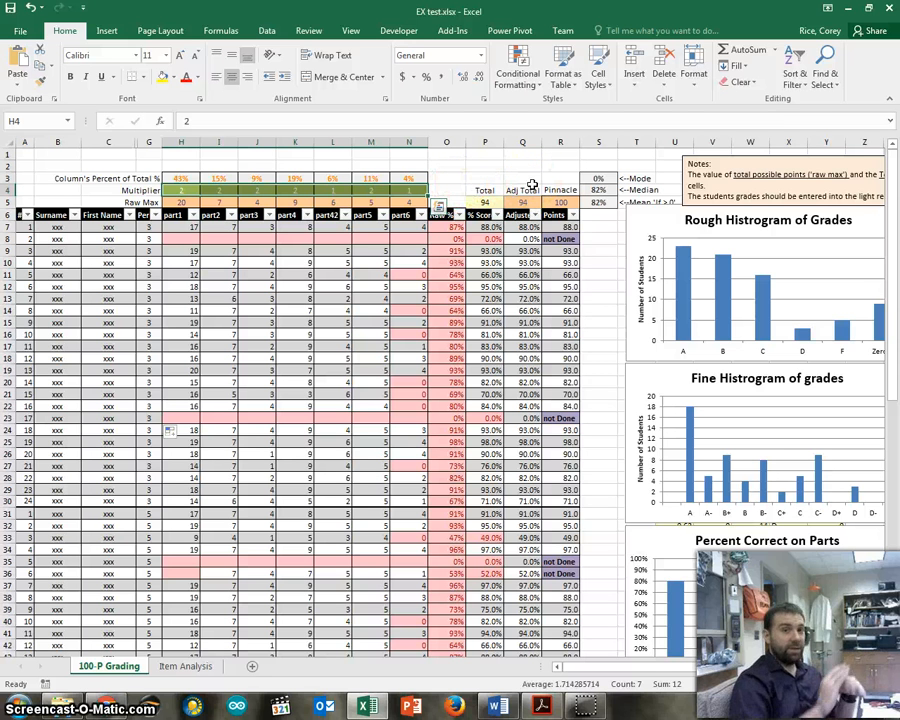
# Examine the Points column, both grade histograms, the Percent Correct on Parts chart and the Average Grade Per Class chart.
pyautogui.moveTo(631, 667); pyautogui.dragTo(659, 662)
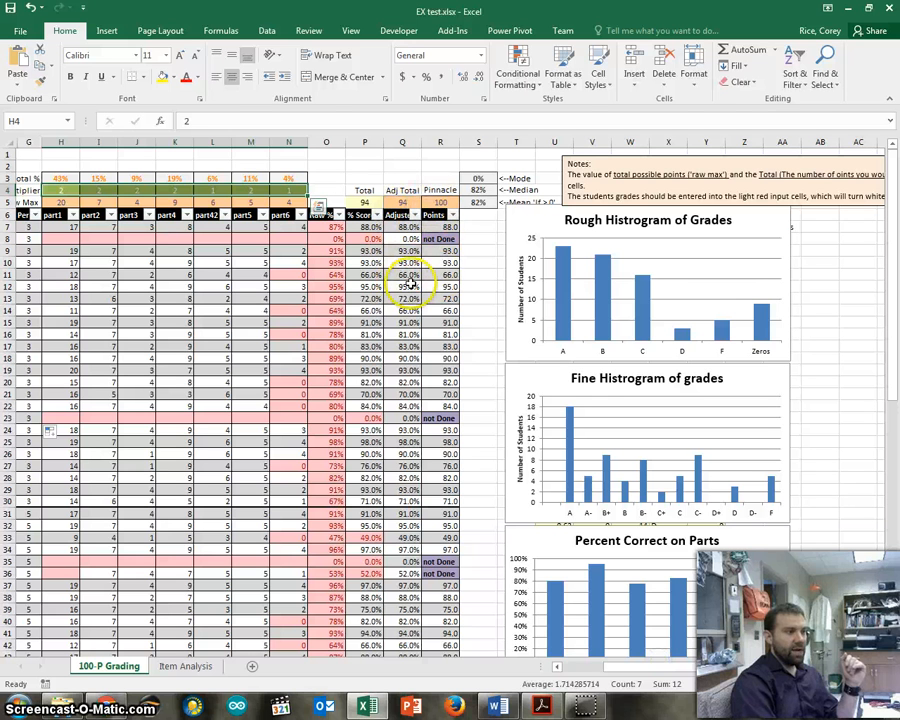
pyautogui.click(449, 216)
pyautogui.click(440, 190)
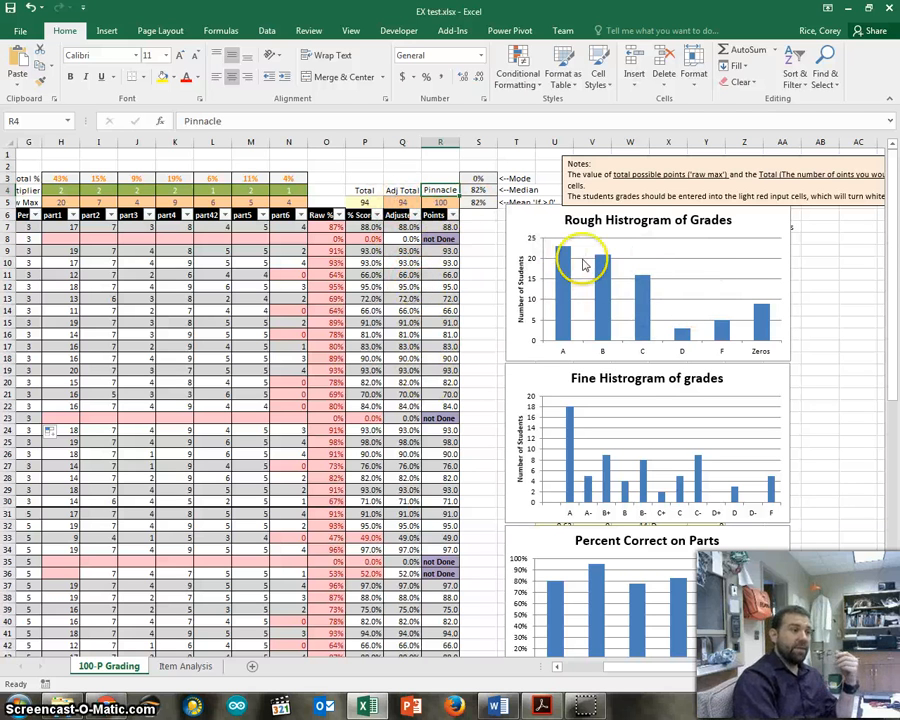
pyautogui.scroll(-3, 808, 342)
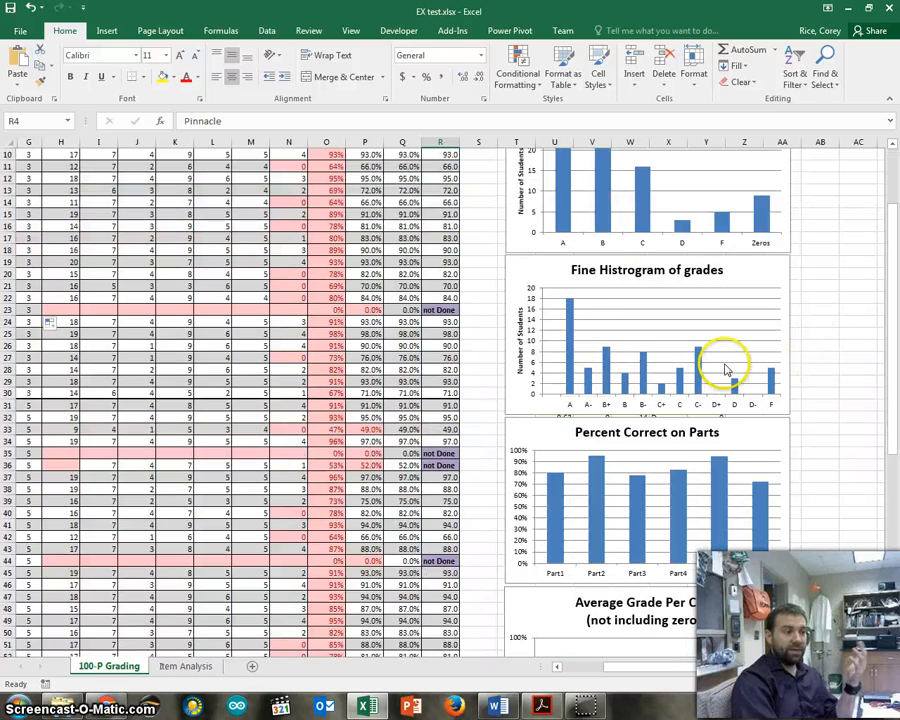
pyautogui.scroll(-3, 528, 405)
pyautogui.scroll(-3, 752, 385)
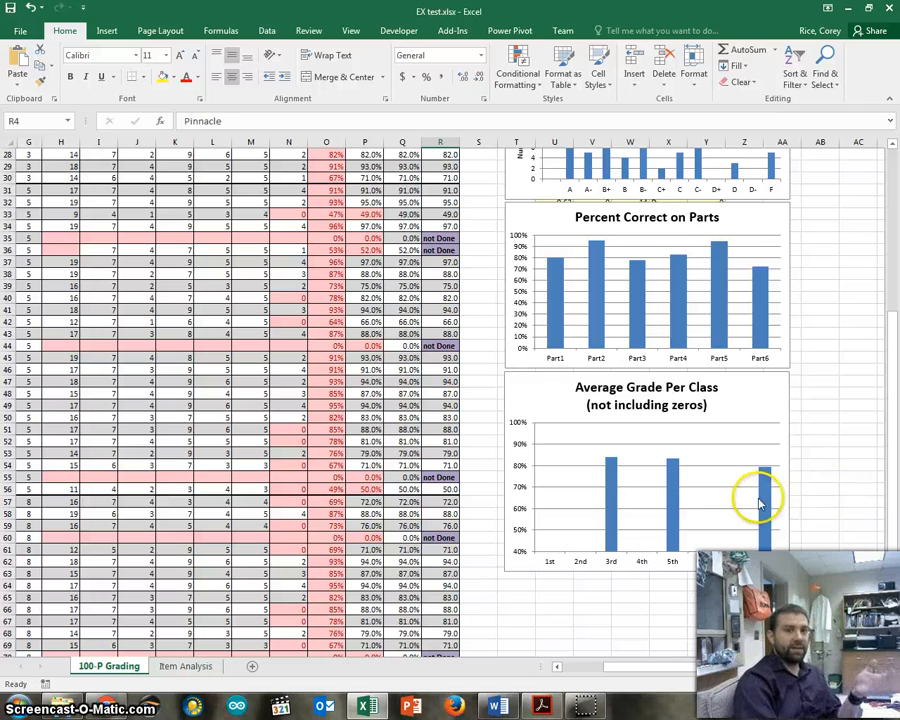
pyautogui.scroll(9, 747, 498)
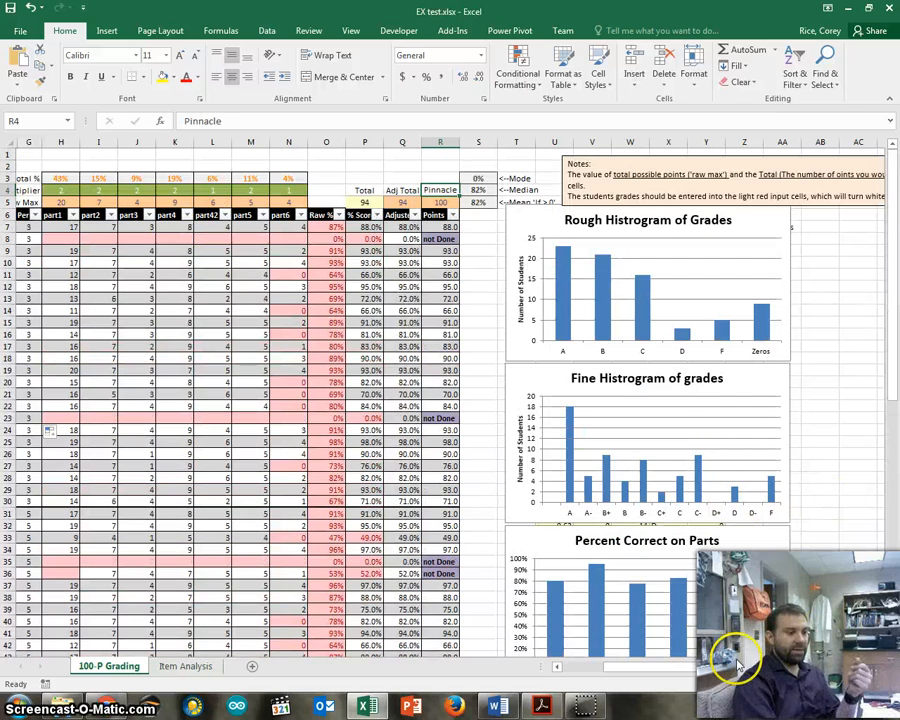
pyautogui.moveTo(737, 664); pyautogui.dragTo(576, 663)
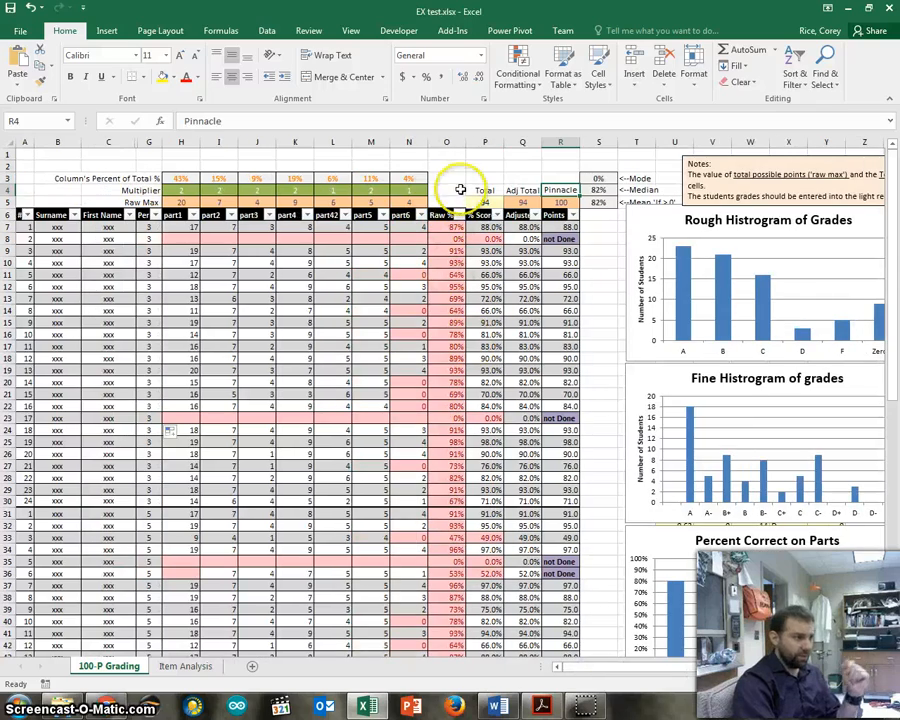
# Clear all student entries in columns A to N from row 7 down, and the Raw Max values in H5:N5.
pyautogui.moveTo(27, 230); pyautogui.dragTo(418, 634)
pyautogui.scroll(12, 420, 633)
pyautogui.press('Delete')
pyautogui.scroll(2, 420, 633)
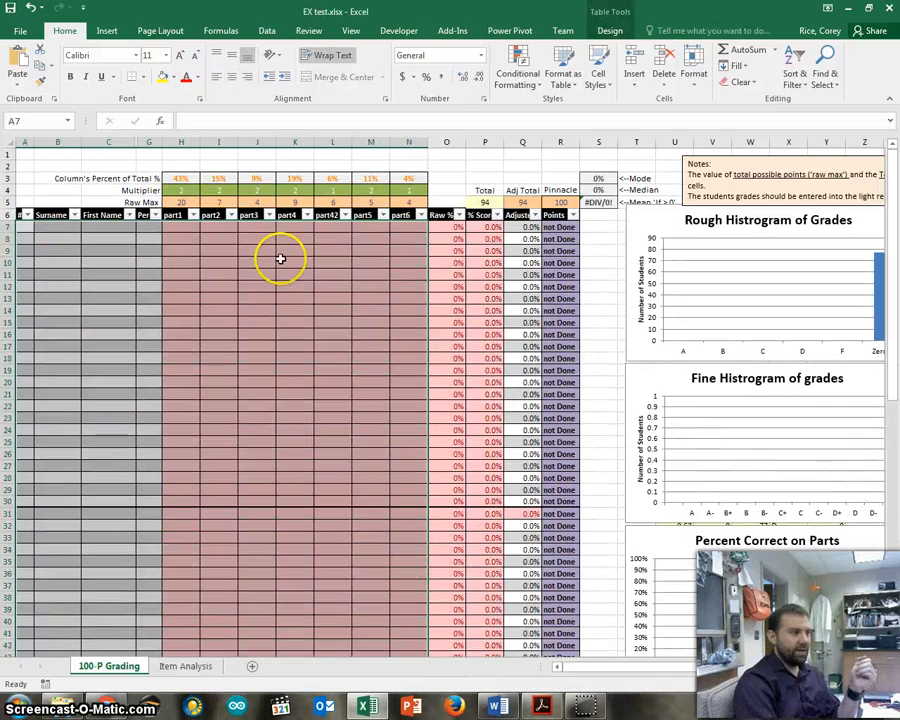
pyautogui.moveTo(176, 203); pyautogui.dragTo(392, 203)
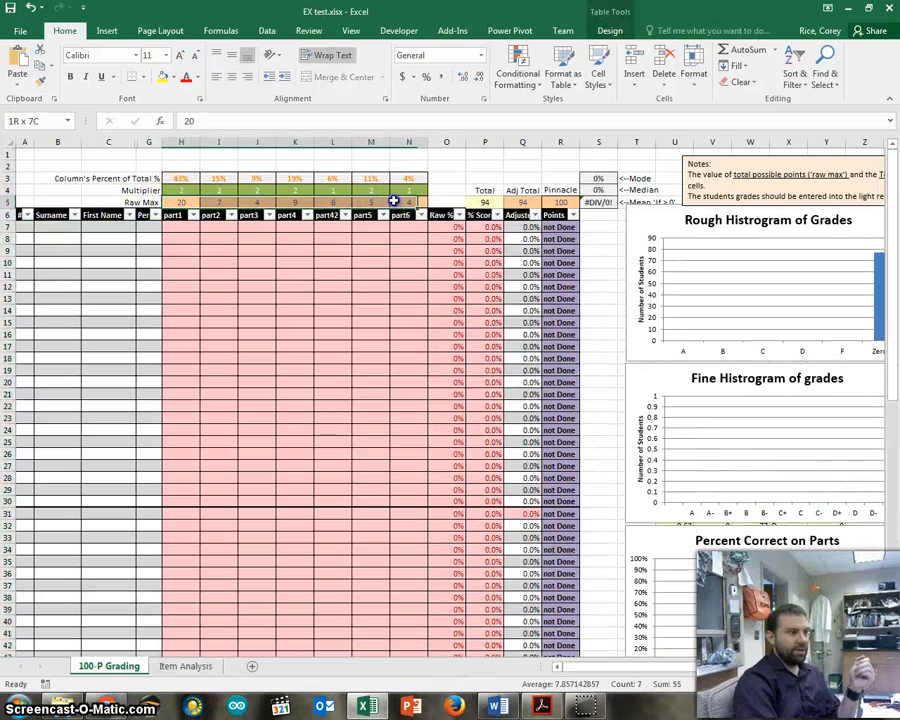
pyautogui.press('Delete')
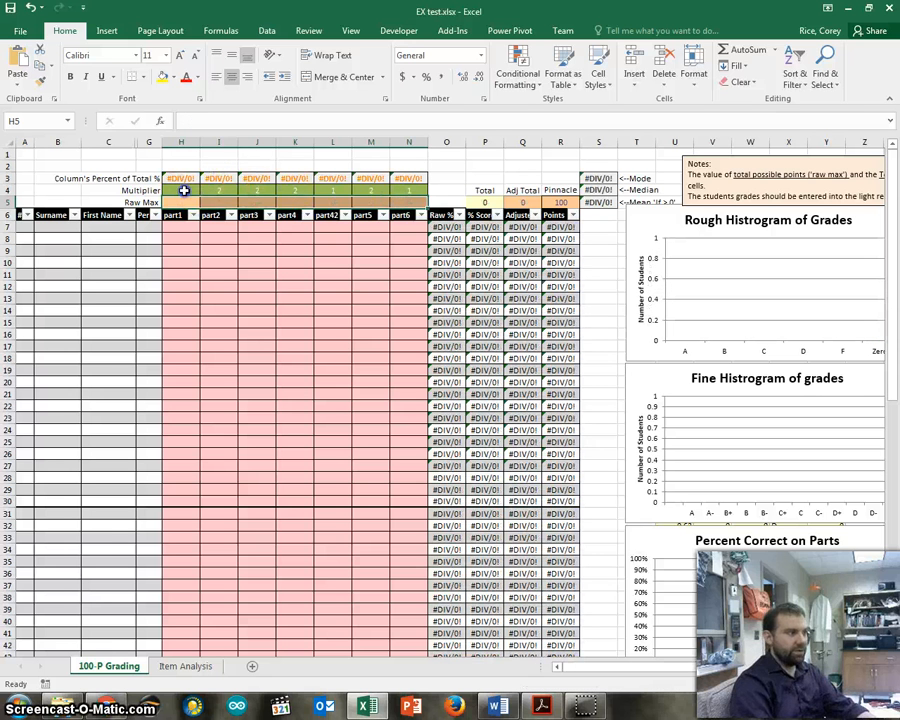
# Set the multiplier to 1 for every part in H4:N4.
pyautogui.click(184, 191)
pyautogui.write('1')
pyautogui.press('Tab')
pyautogui.write('1')
pyautogui.press('Tab')
pyautogui.write('11')
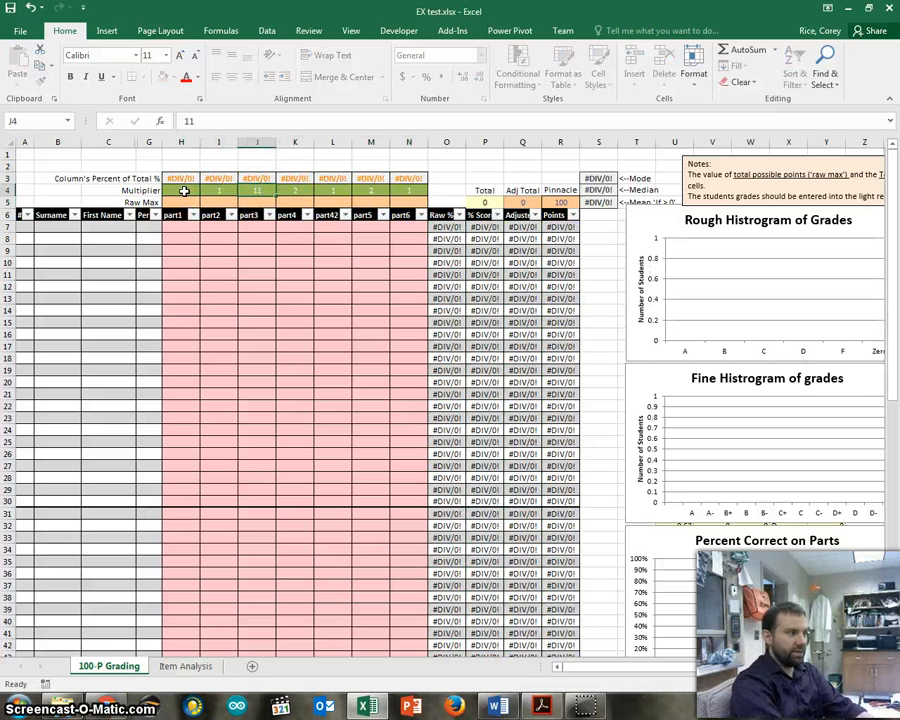
pyautogui.press('Tab')
pyautogui.write('1')
pyautogui.press('Tab')
pyautogui.press('Tab')
pyautogui.press('Right')
pyautogui.press('Left')
pyautogui.press('Left')
pyautogui.press('Left')
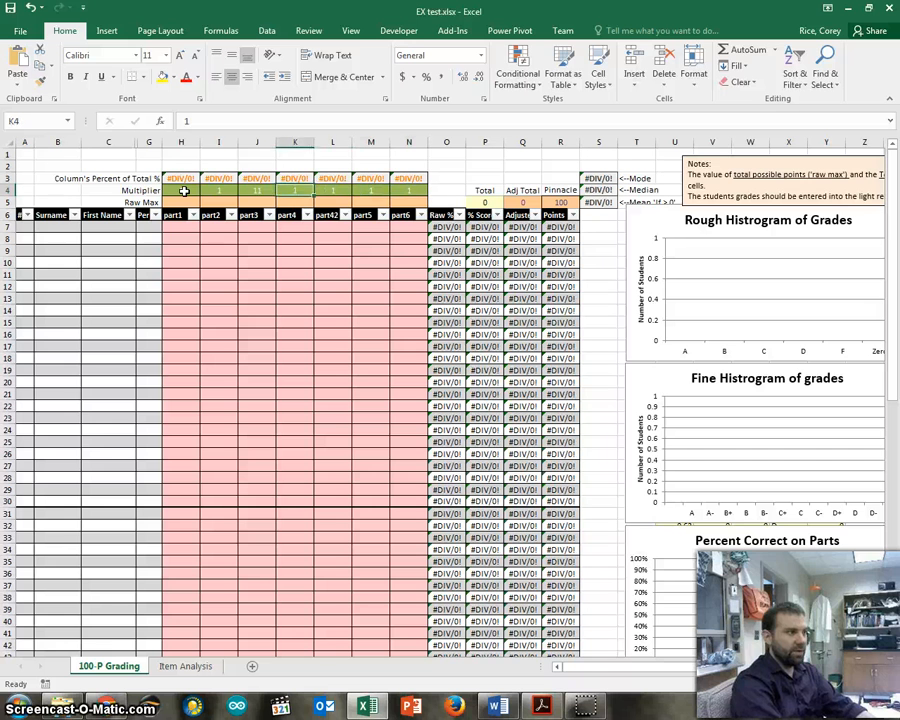
pyautogui.press('Left')
pyautogui.write('1')
pyautogui.press('Right')
pyautogui.press('Right')
pyautogui.press('Right')
pyautogui.press('Right')
pyautogui.press('Right')
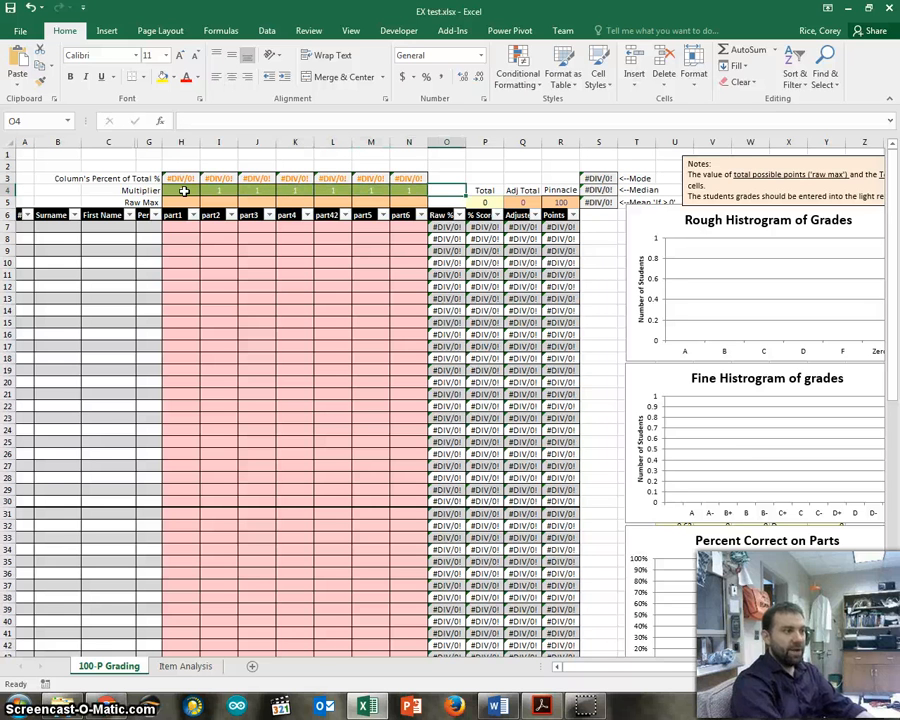
# Set the Raw Max of part1 to 10 and enter a part1 score of 9 in H7.
pyautogui.click(521, 178)
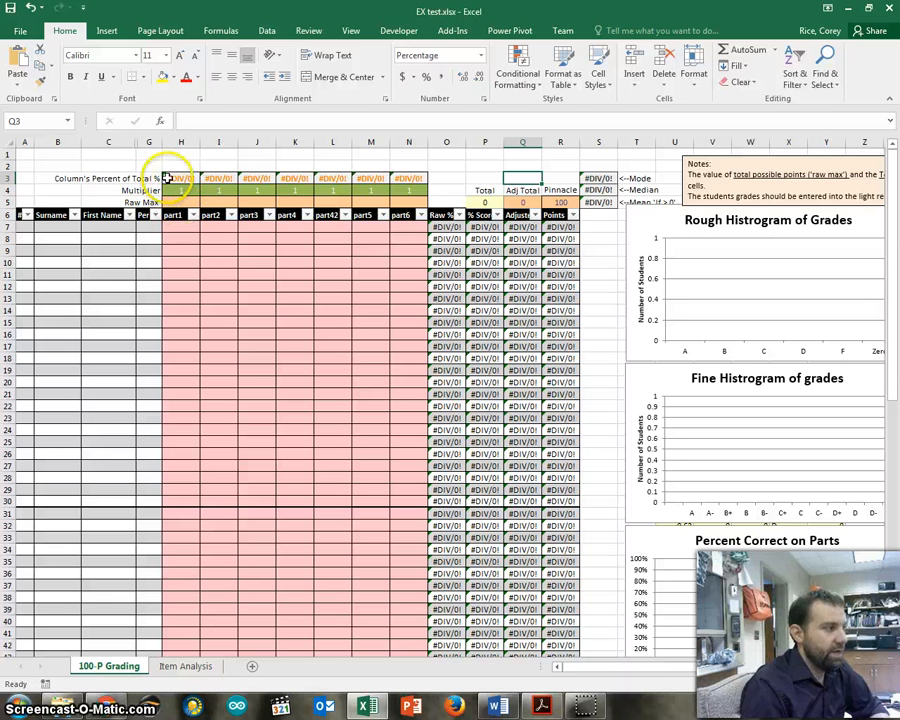
pyautogui.moveTo(176, 178); pyautogui.dragTo(414, 201)
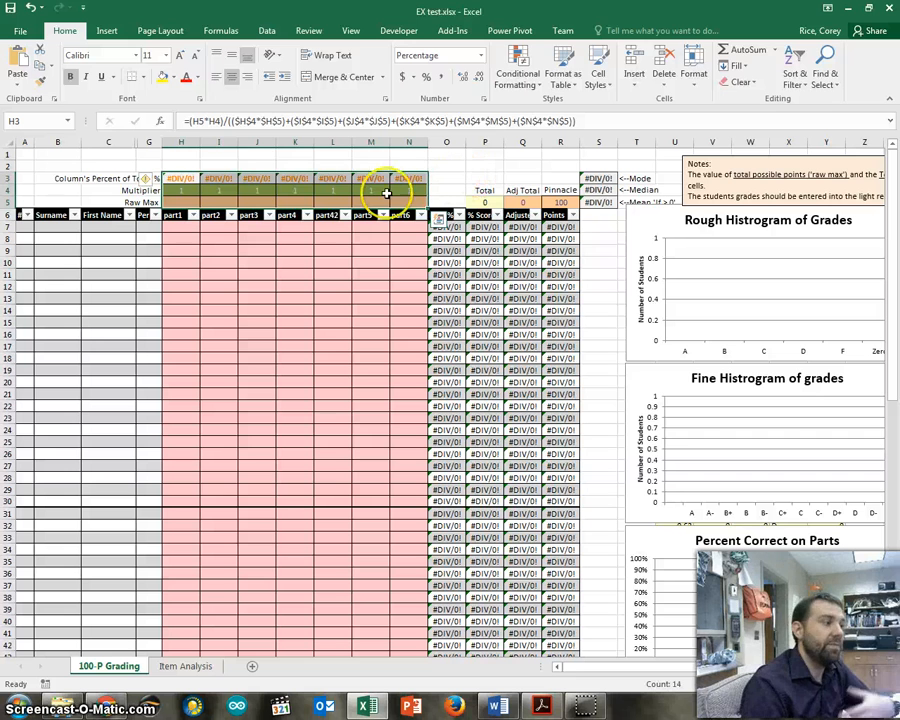
pyautogui.click(181, 201)
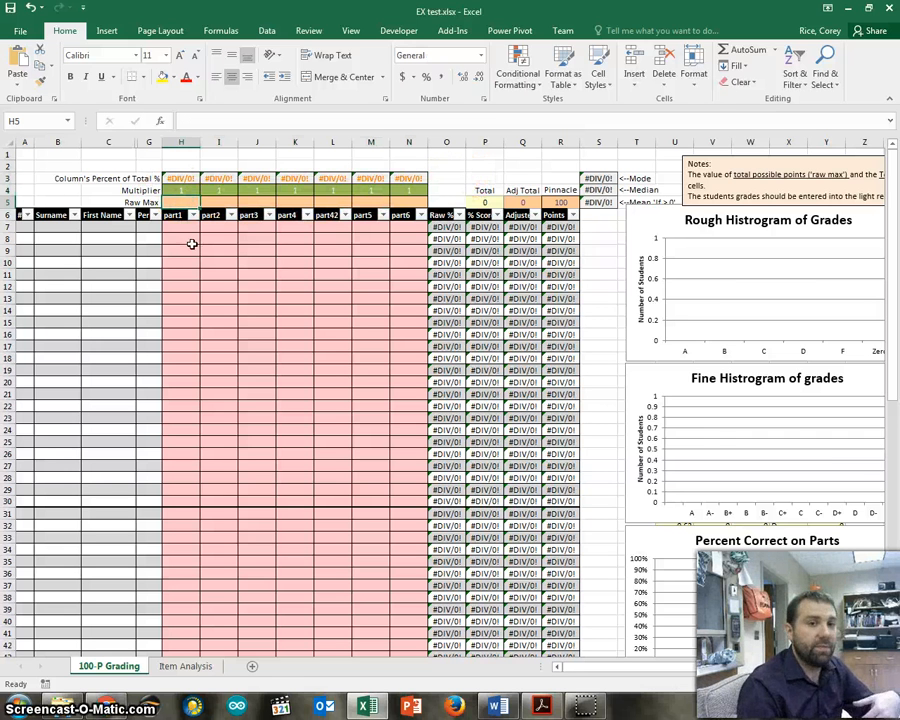
pyautogui.click(182, 201)
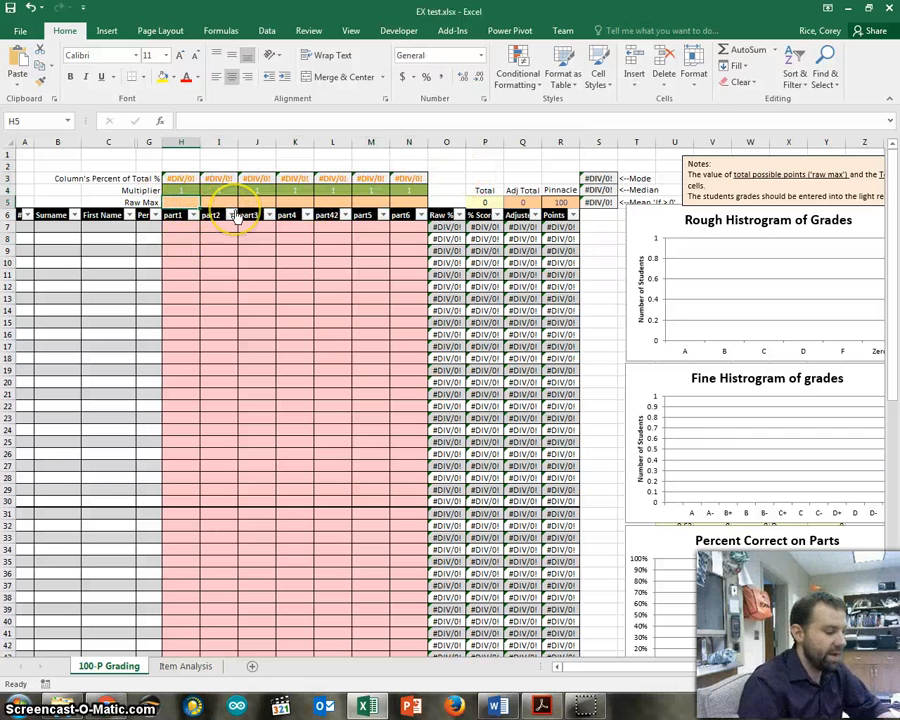
pyautogui.write('10')
pyautogui.press('Return')
pyautogui.press('Return')
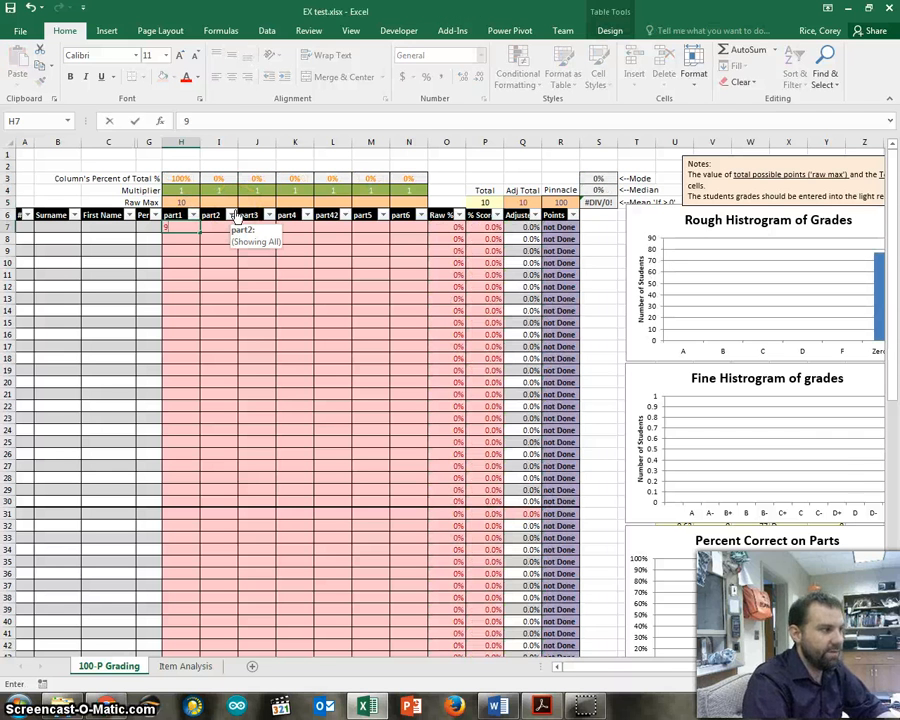
pyautogui.hotkey('ctrl', 'Return')
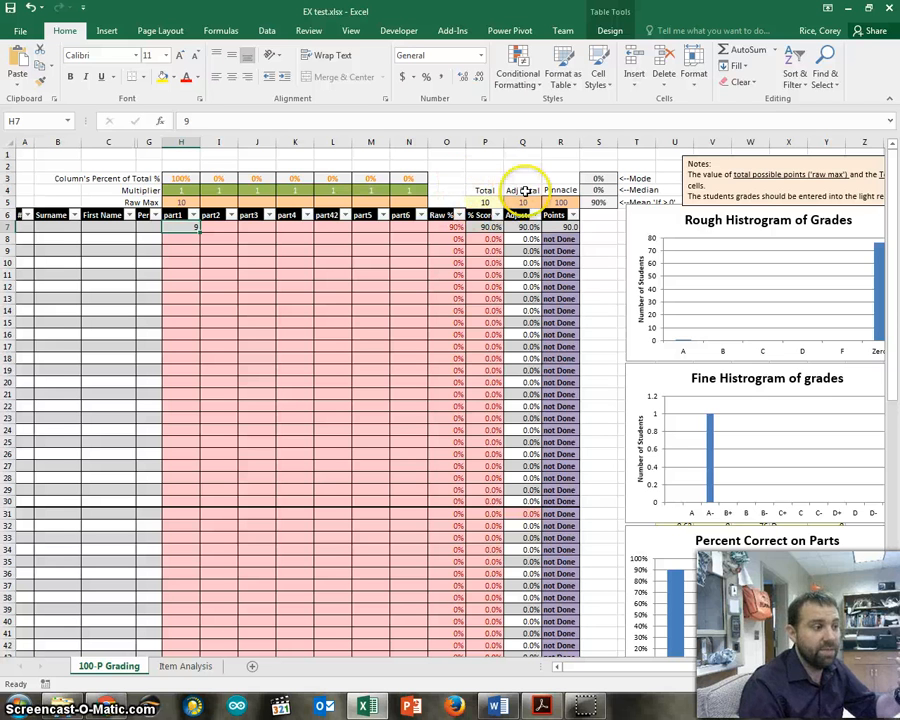
# Copy the Raw Max of 10 from H5 across to N5.
pyautogui.click(218, 202)
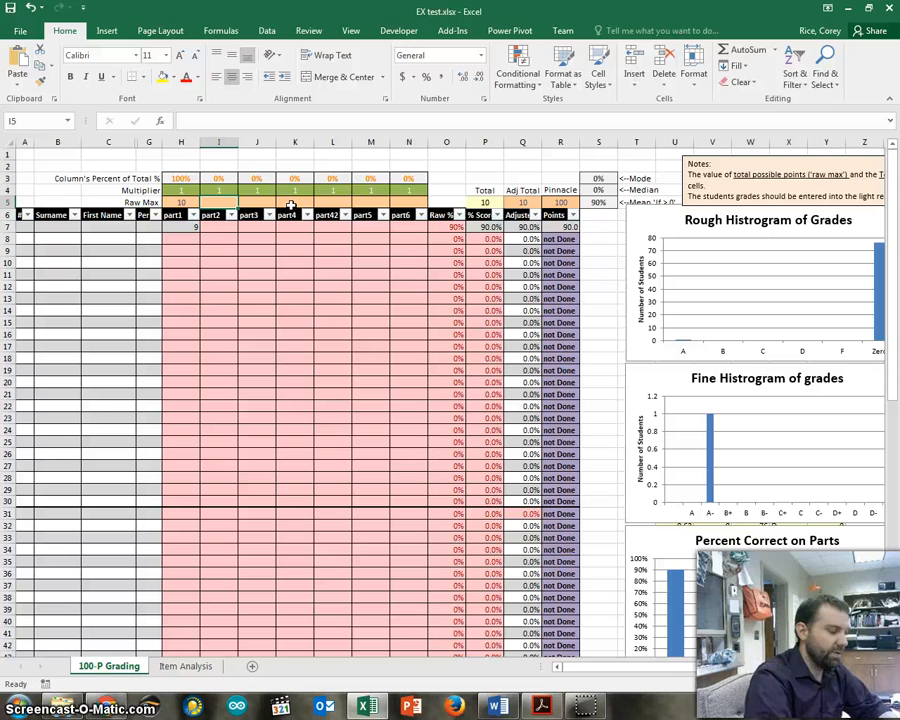
pyautogui.click(185, 202)
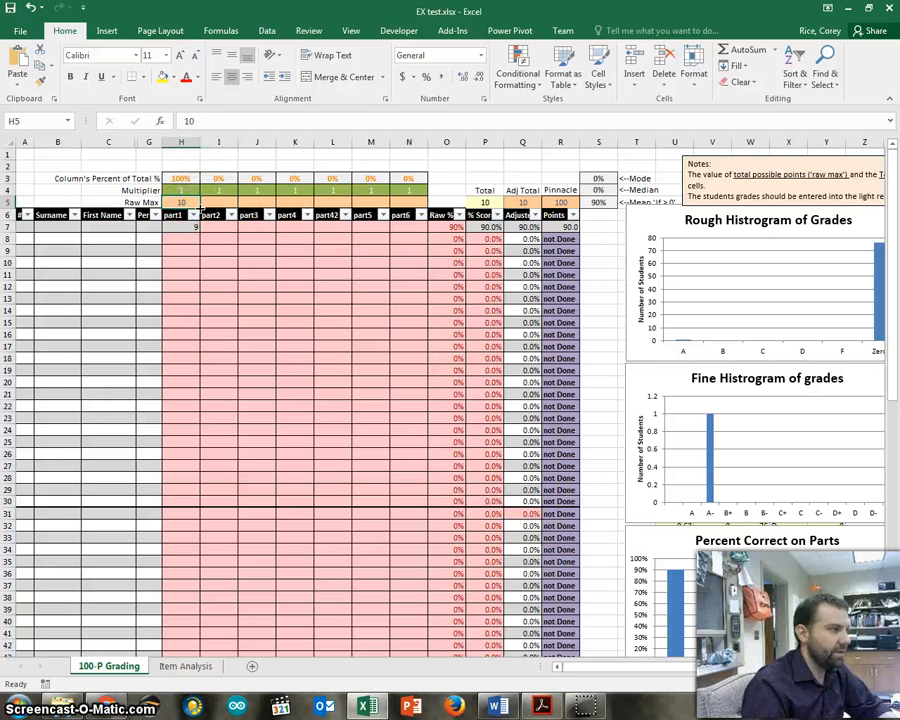
pyautogui.moveTo(199, 203); pyautogui.dragTo(418, 203)
# Fill the score of 9 from H7 across to N7 and set the period in G7 to 2.
pyautogui.click(182, 233)
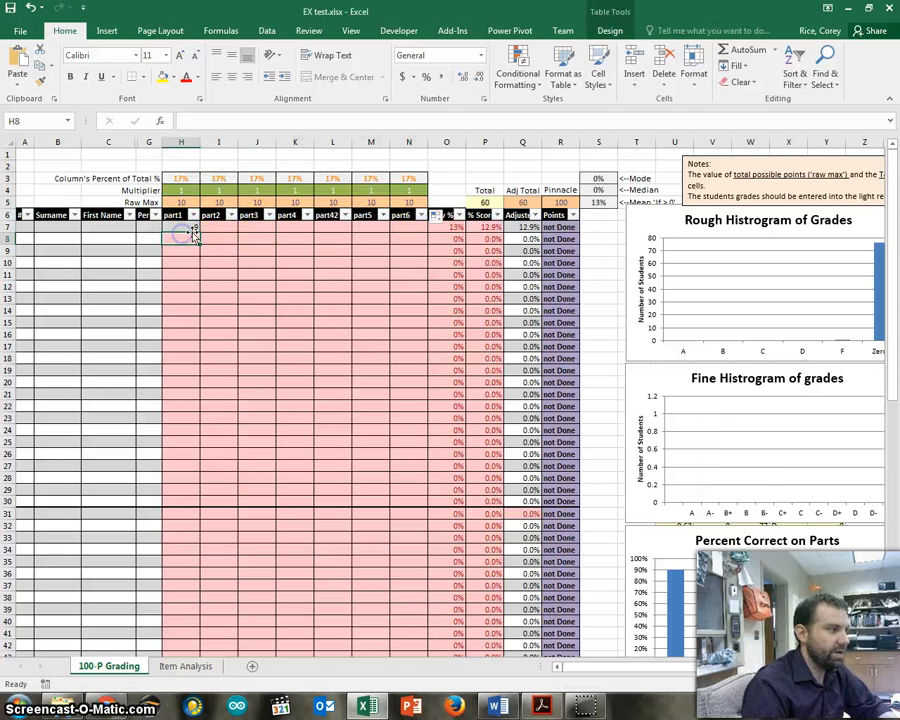
pyautogui.moveTo(199, 232); pyautogui.dragTo(423, 229)
pyautogui.click(143, 230)
pyautogui.write('2')
pyautogui.press('Return')
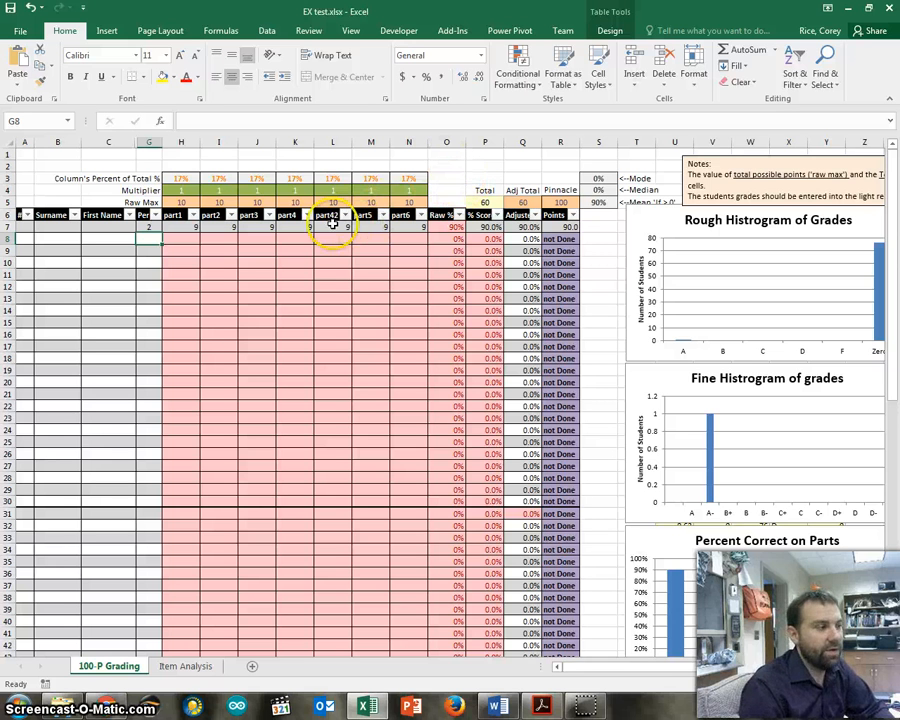
# Apply the Input cell style to the Raw Max cells H5:N5.
pyautogui.click(447, 189)
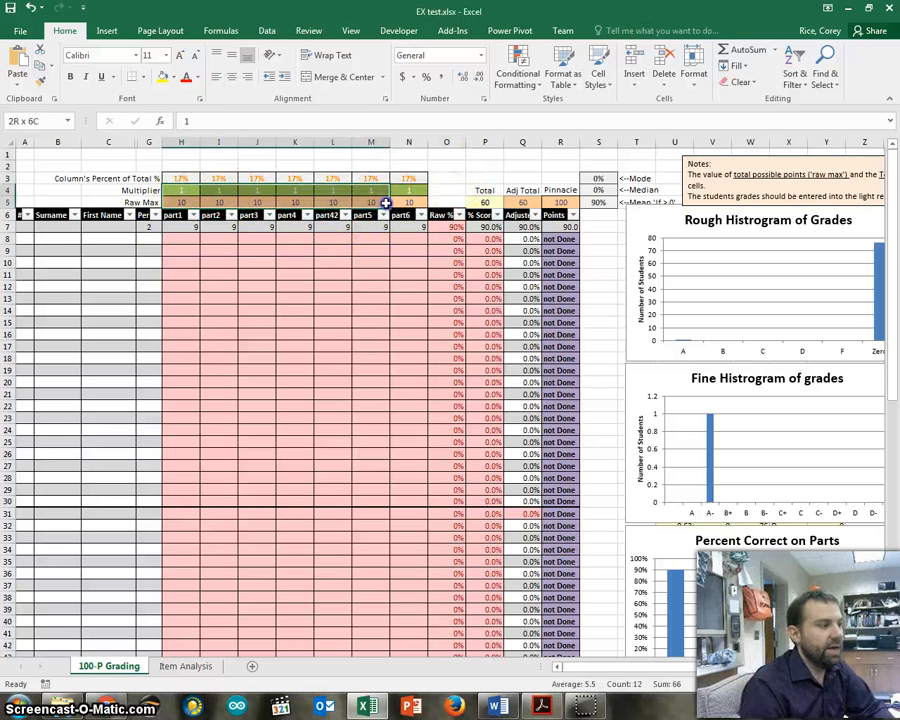
pyautogui.moveTo(405, 202); pyautogui.dragTo(185, 205)
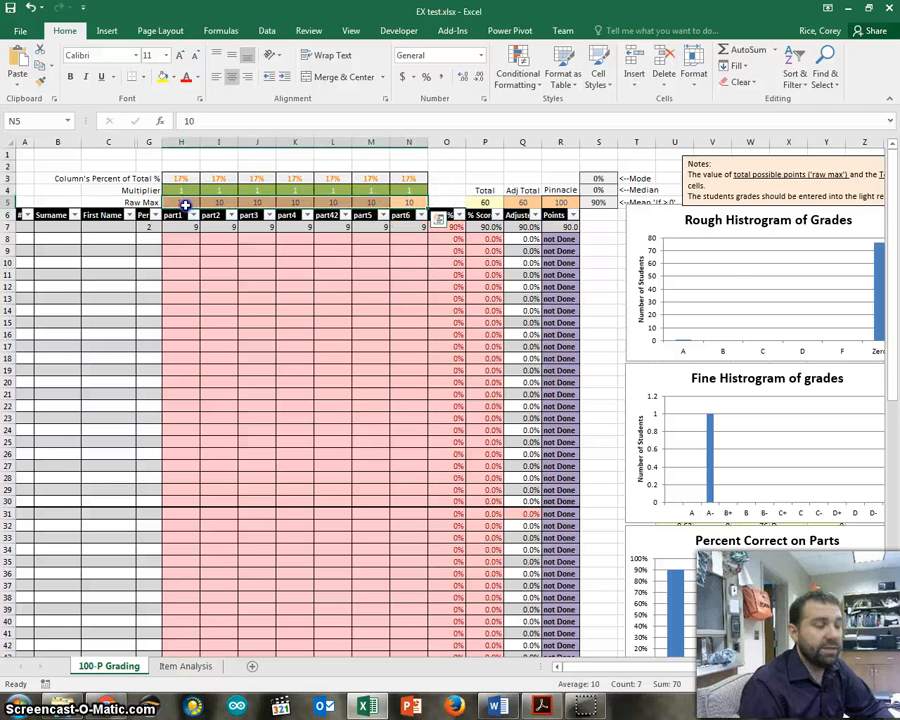
pyautogui.click(598, 72)
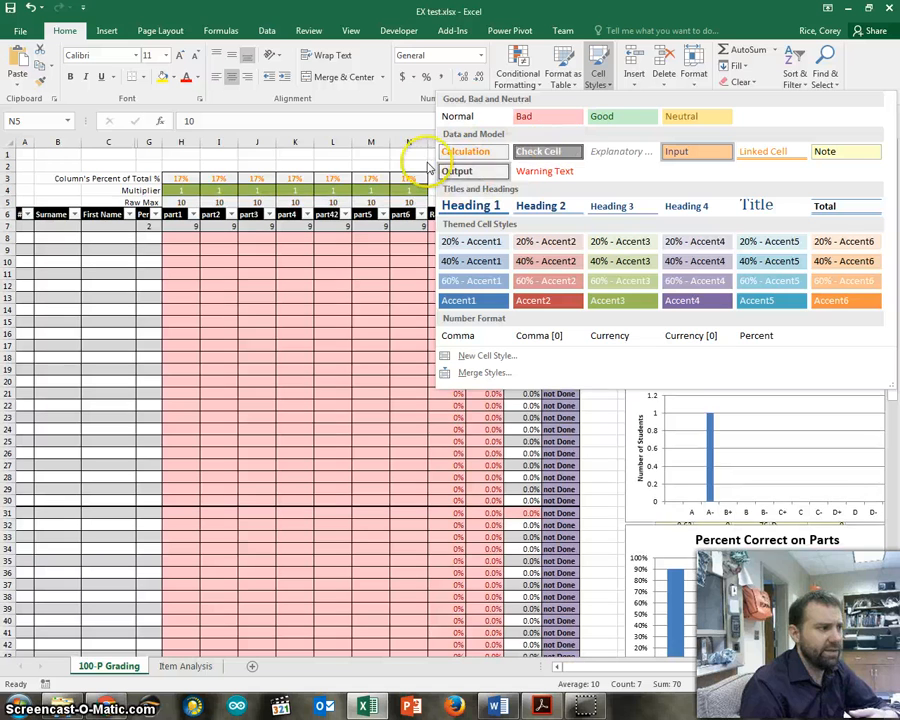
pyautogui.click(708, 153)
pyautogui.click(443, 158)
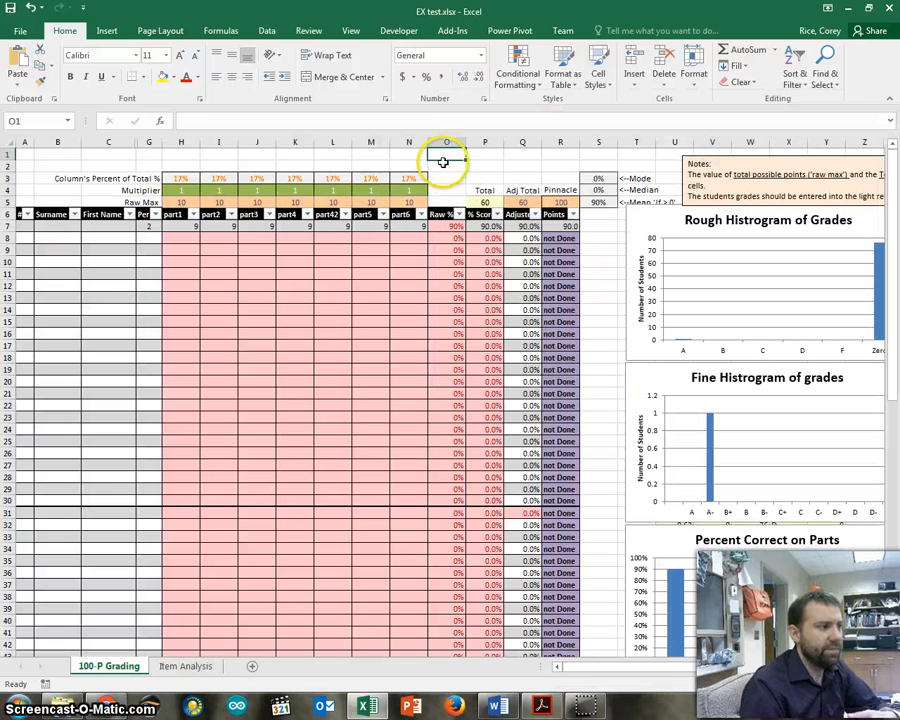
pyautogui.moveTo(175, 202); pyautogui.dragTo(410, 203)
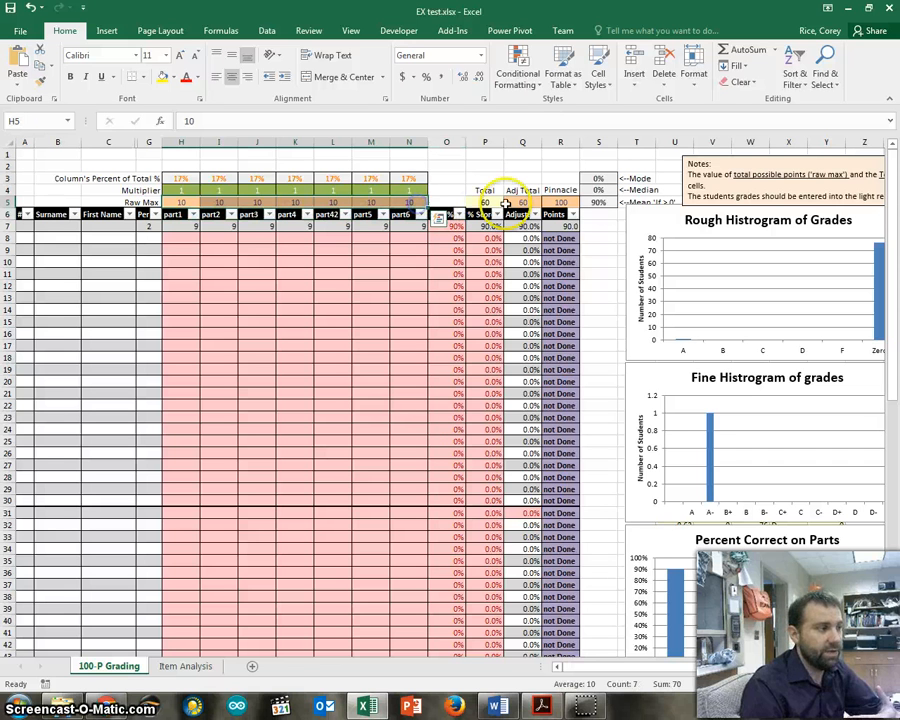
# Extend the Total formula in P5 with +($L$4*$L$5) to include the part42 column.
pyautogui.moveTo(515, 202); pyautogui.dragTo(576, 203)
pyautogui.click(562, 169)
pyautogui.click(566, 203)
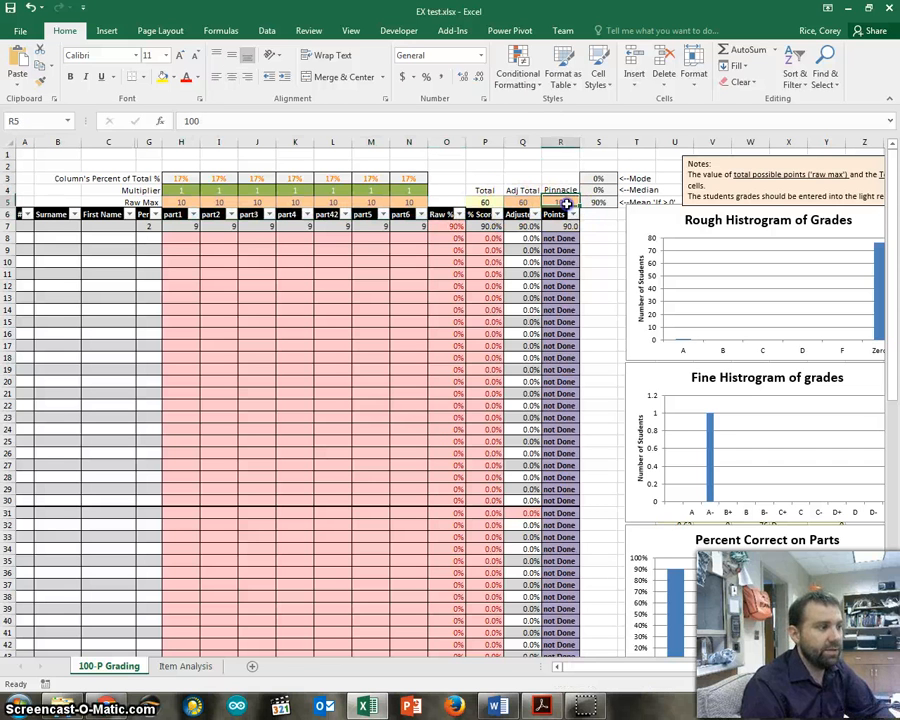
pyautogui.click(518, 202)
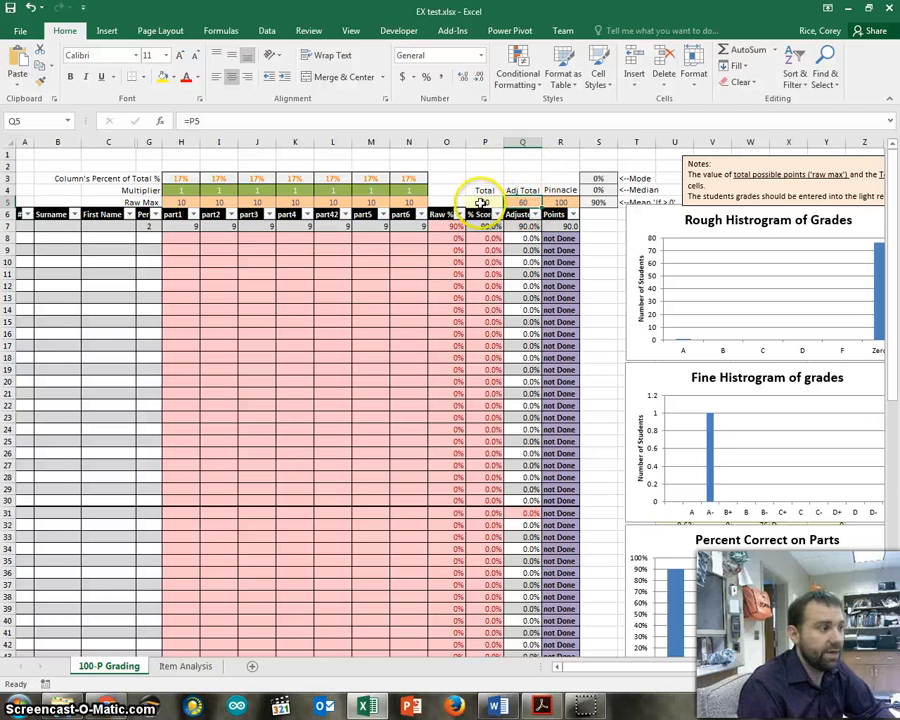
pyautogui.click(484, 202)
pyautogui.click(549, 122)
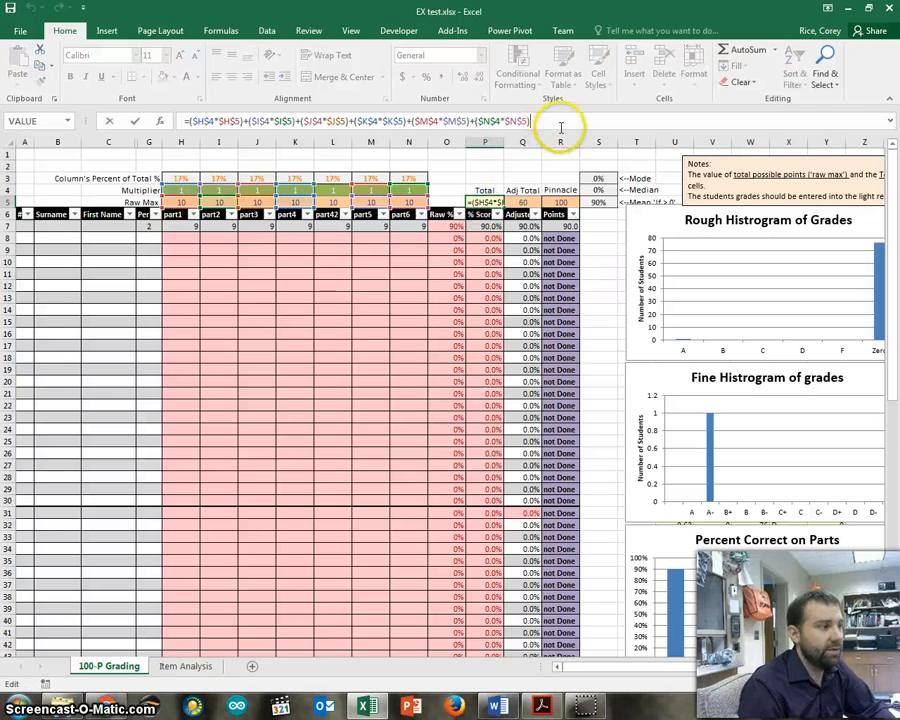
pyautogui.moveTo(562, 133); pyautogui.dragTo(565, 200)
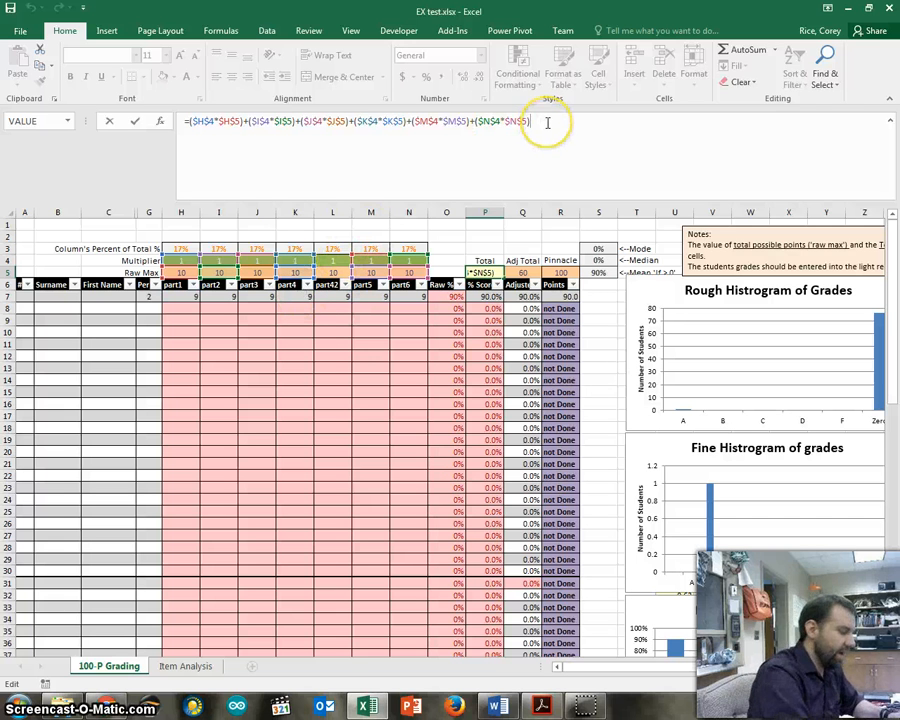
pyautogui.click(340, 261)
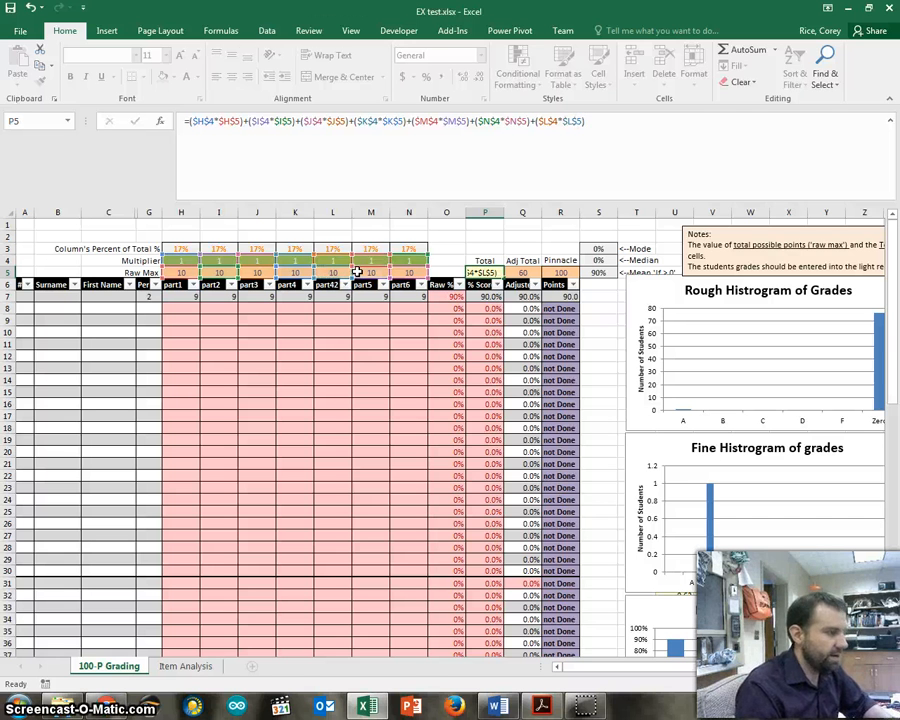
pyautogui.press('Return')
pyautogui.click(488, 273)
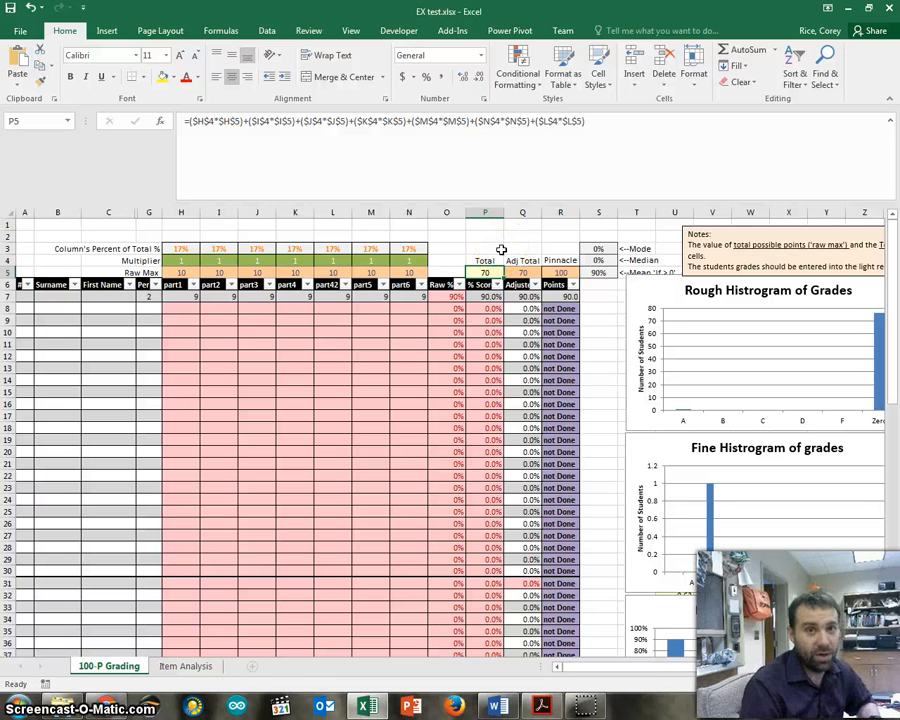
# Set the Adj Total in Q5 to 65.
pyautogui.press('Right')
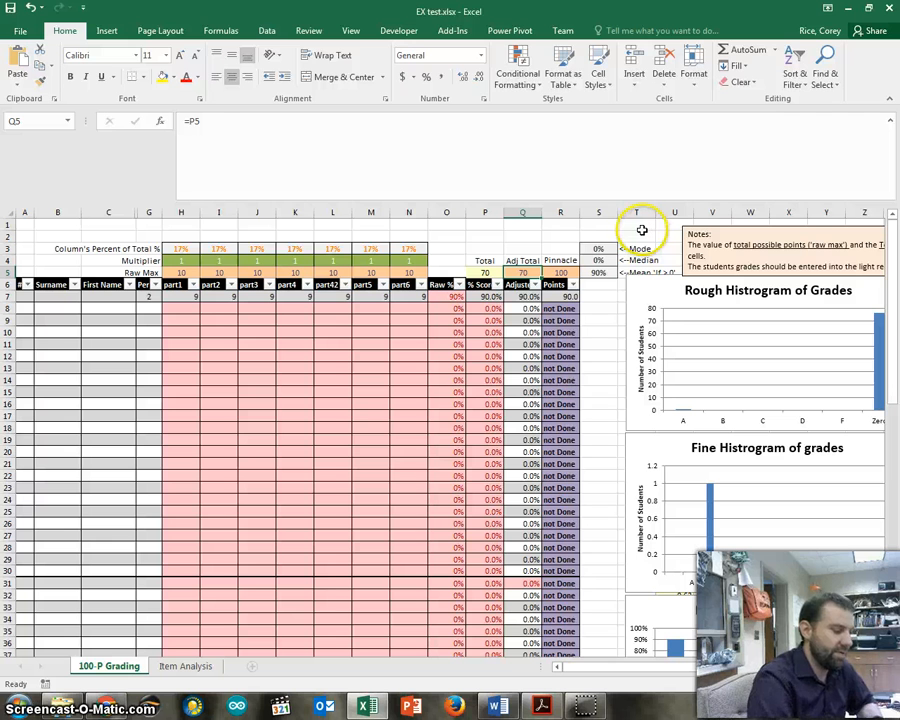
pyautogui.write('65')
pyautogui.press('Return')
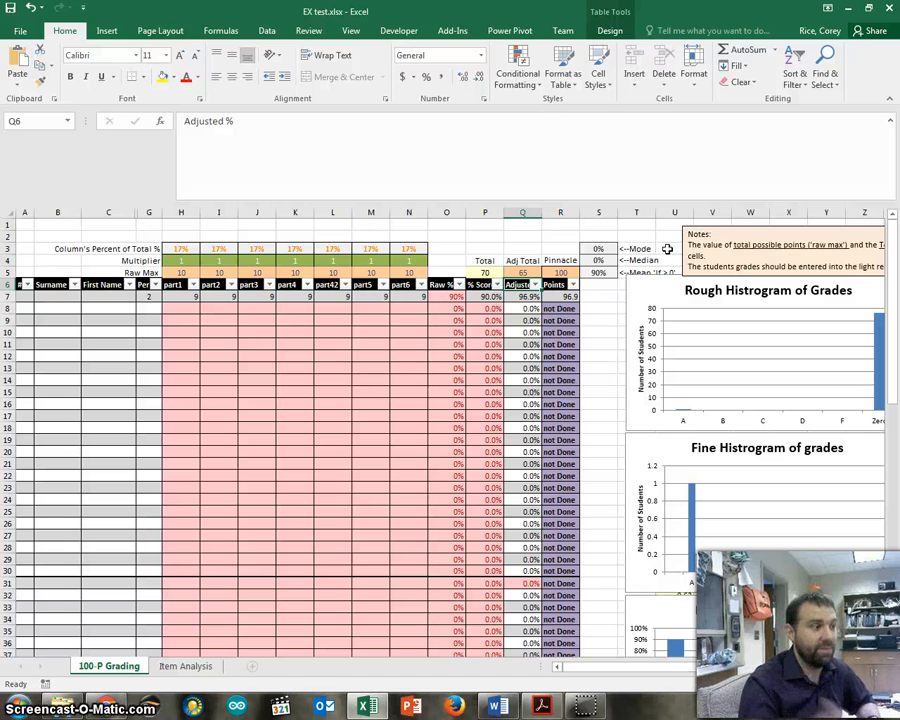
# Set the Pinnacle points value in R5 to 85.
pyautogui.click(562, 272)
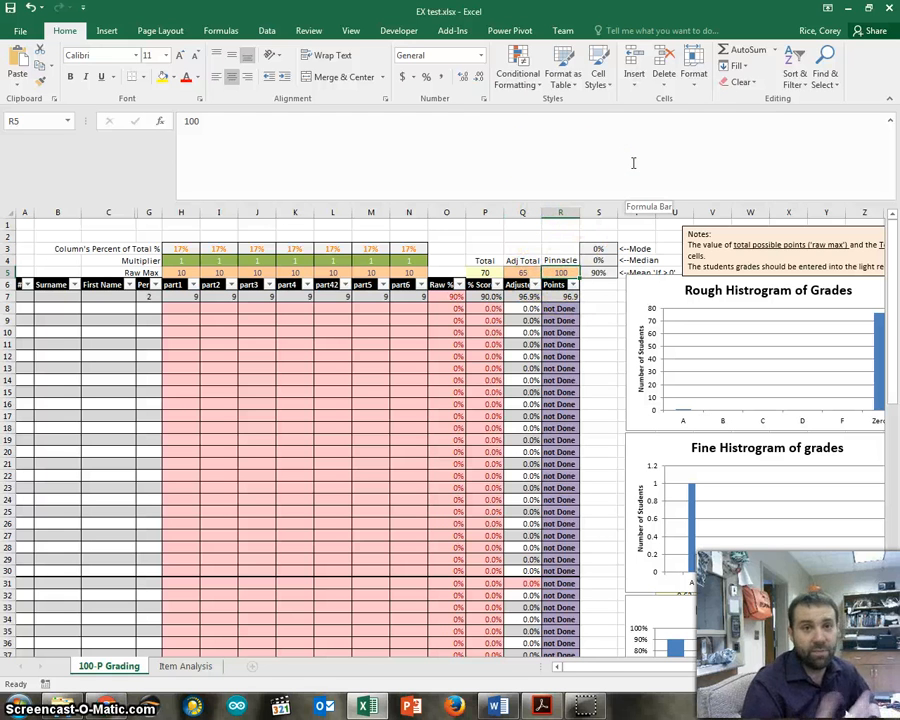
pyautogui.click(569, 260)
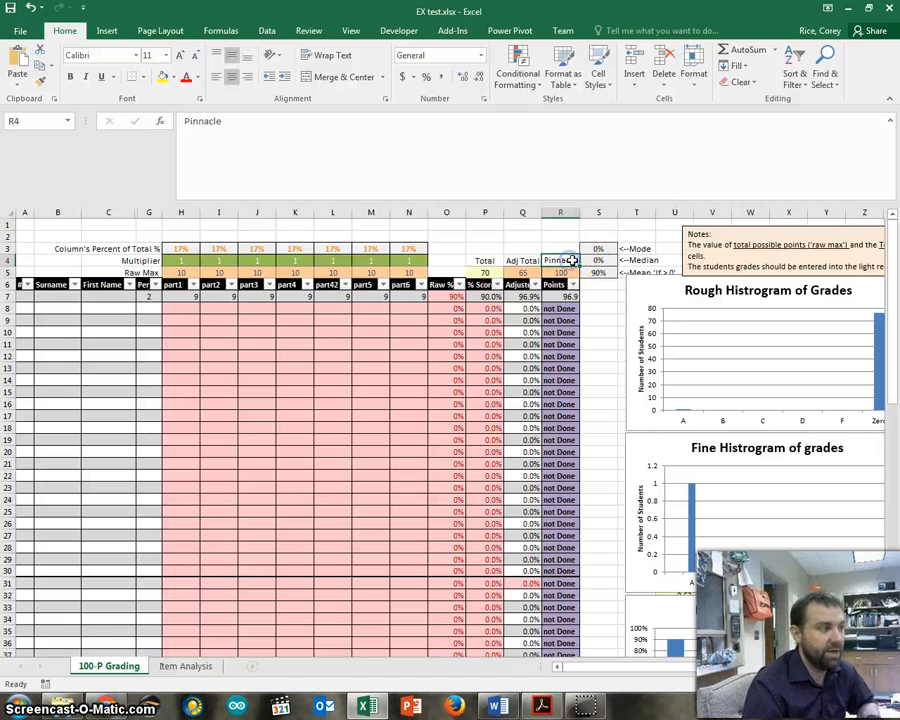
pyautogui.click(568, 246)
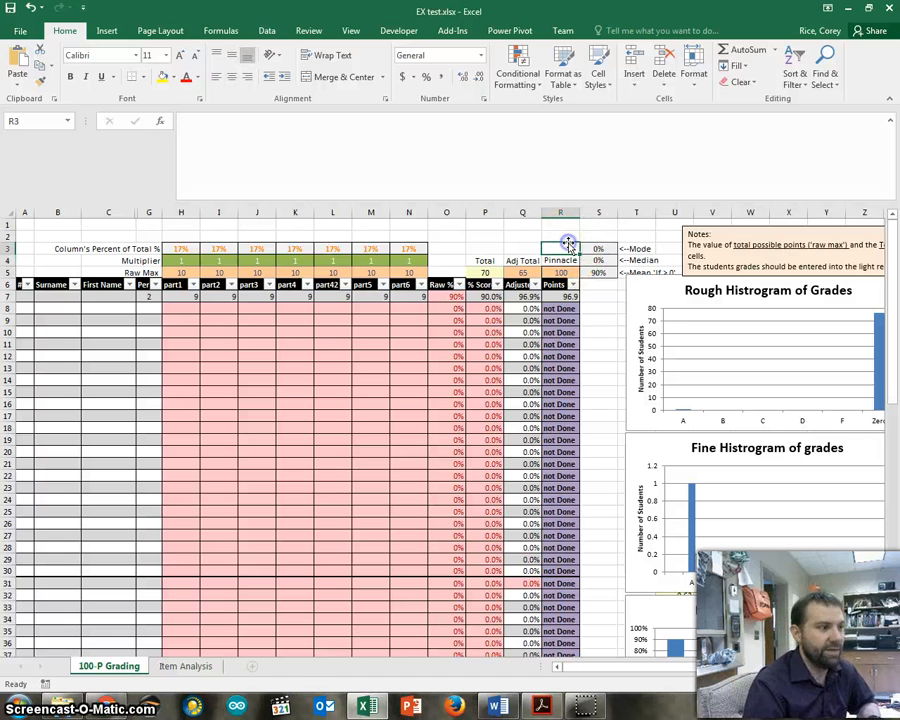
pyautogui.click(568, 258)
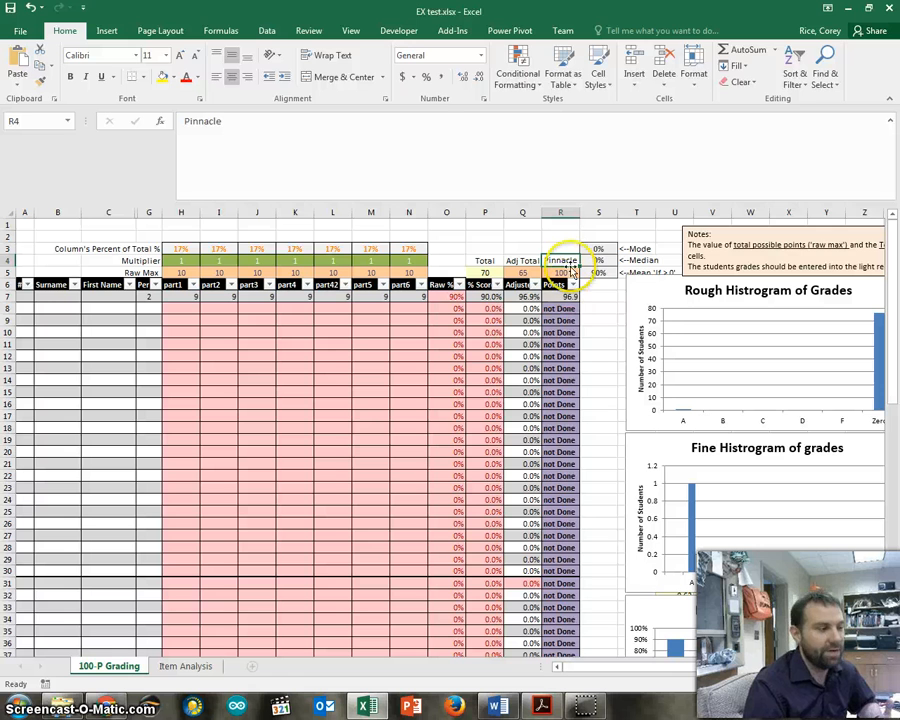
pyautogui.click(569, 271)
pyautogui.write('85')
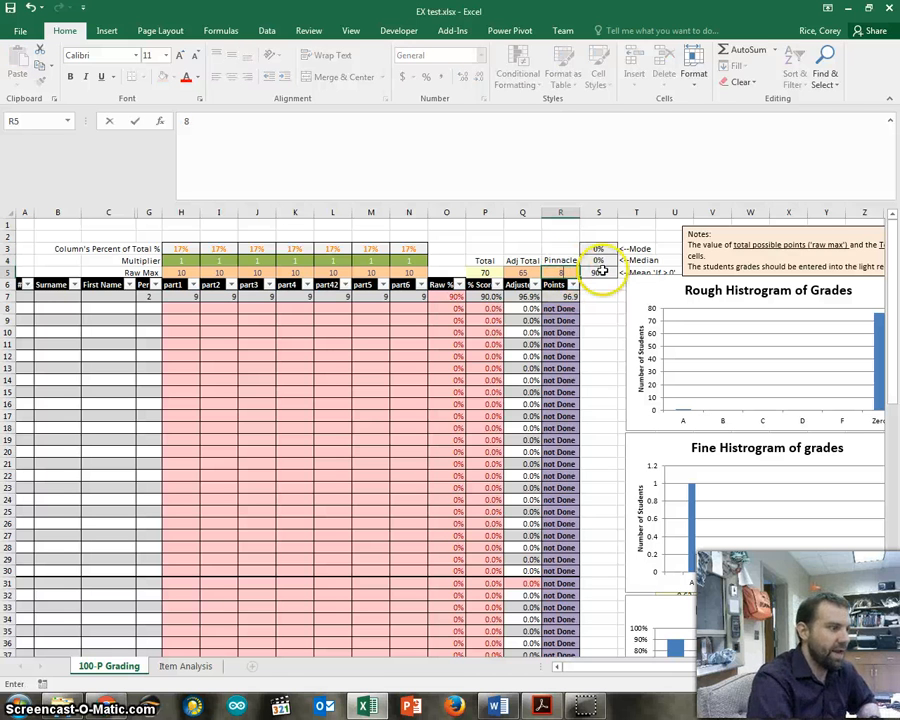
pyautogui.press('Return')
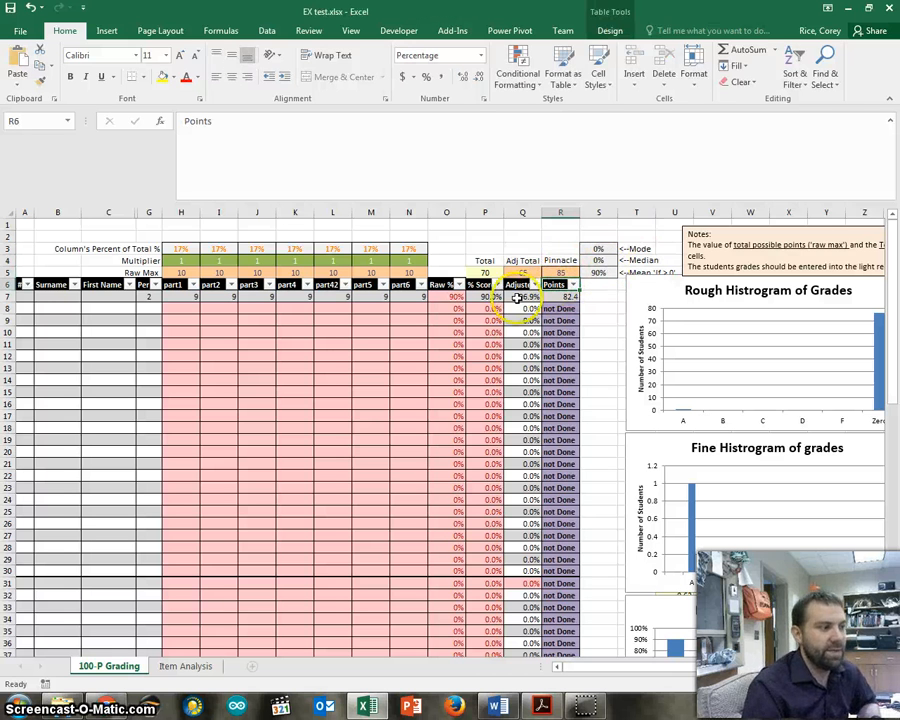
# Examine the Adjusted % formula in Q7 and the Points formula in R7, including the cells they reference.
pyautogui.click(516, 298)
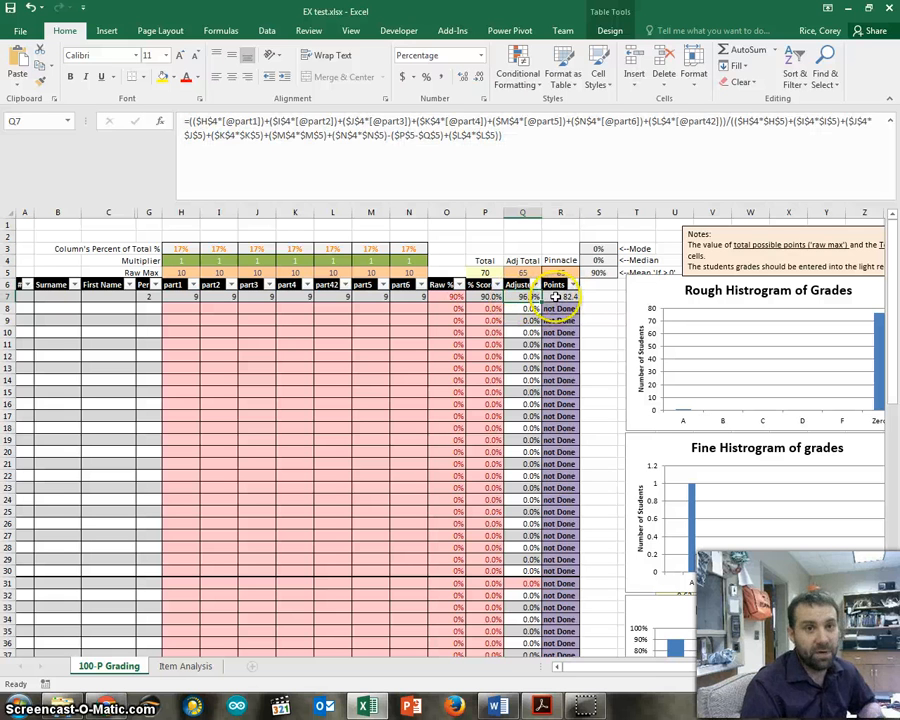
pyautogui.click(555, 296)
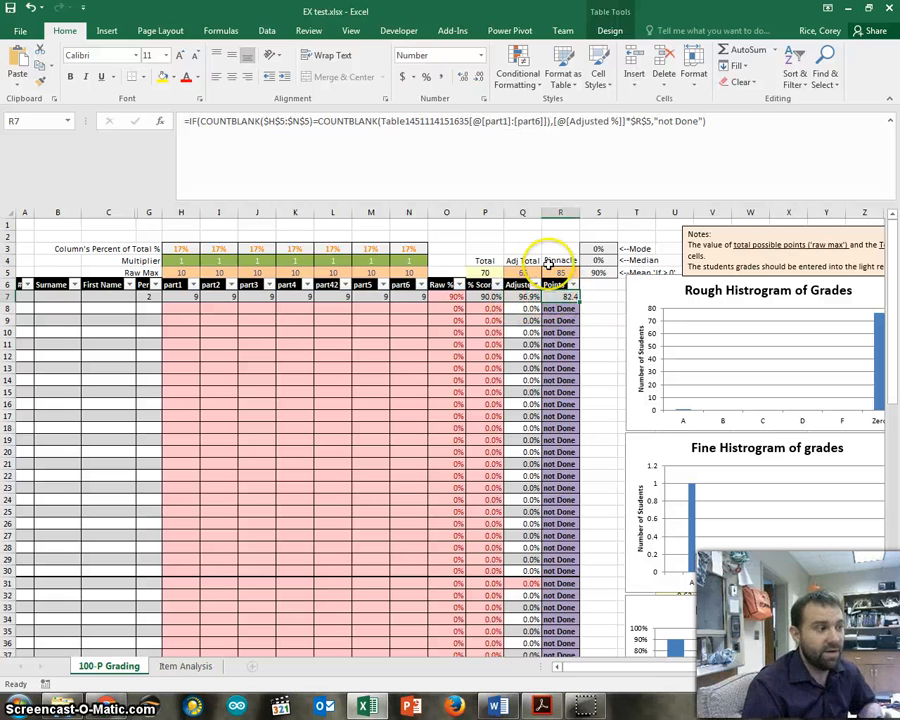
pyautogui.click(345, 121)
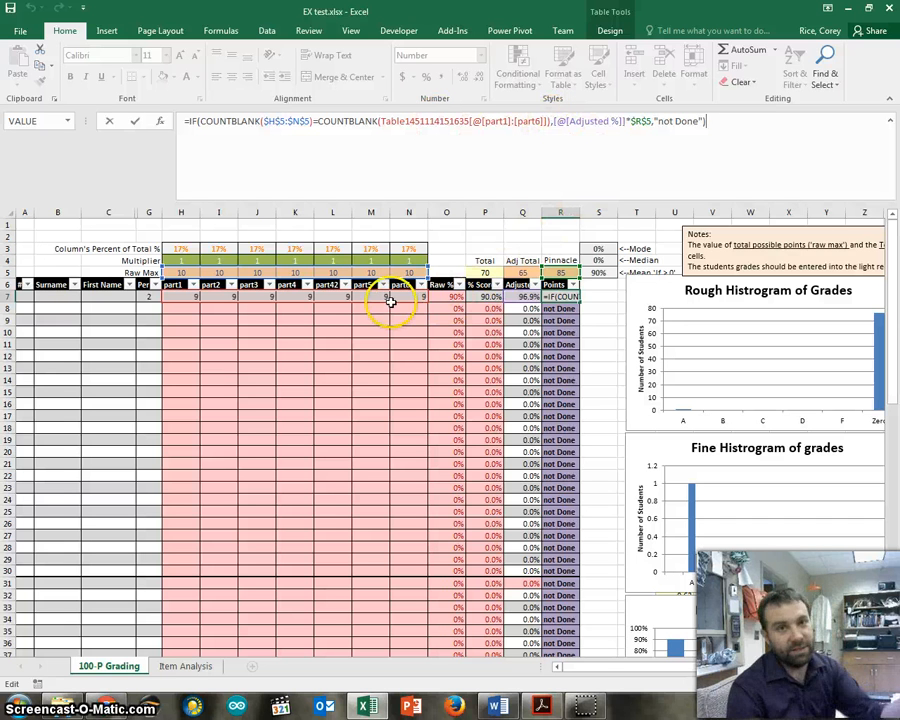
pyautogui.moveTo(569, 308); pyautogui.dragTo(571, 462)
pyautogui.click(601, 306)
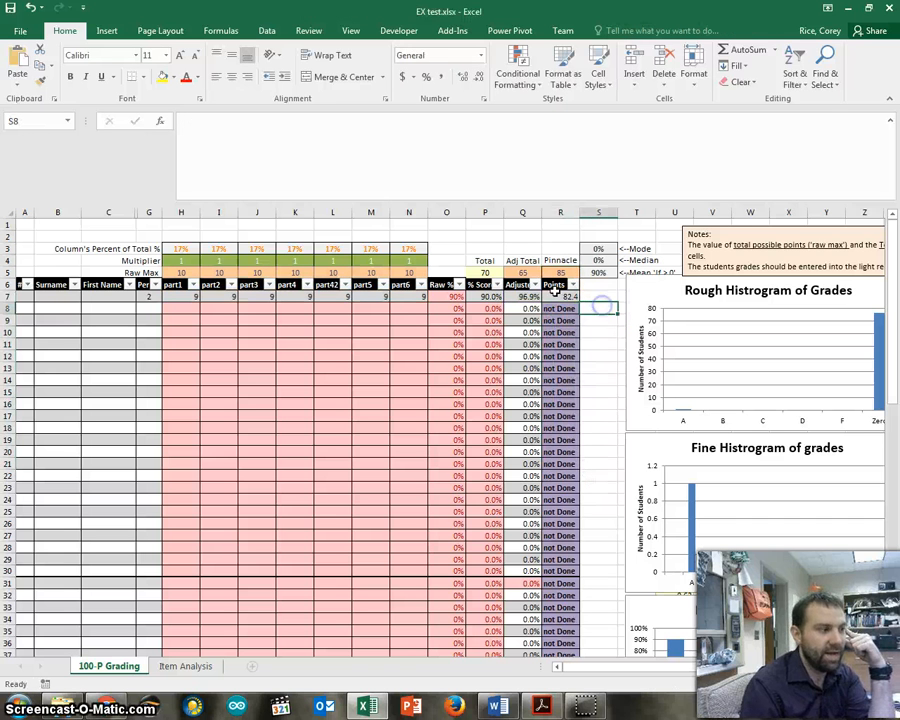
pyautogui.click(553, 296)
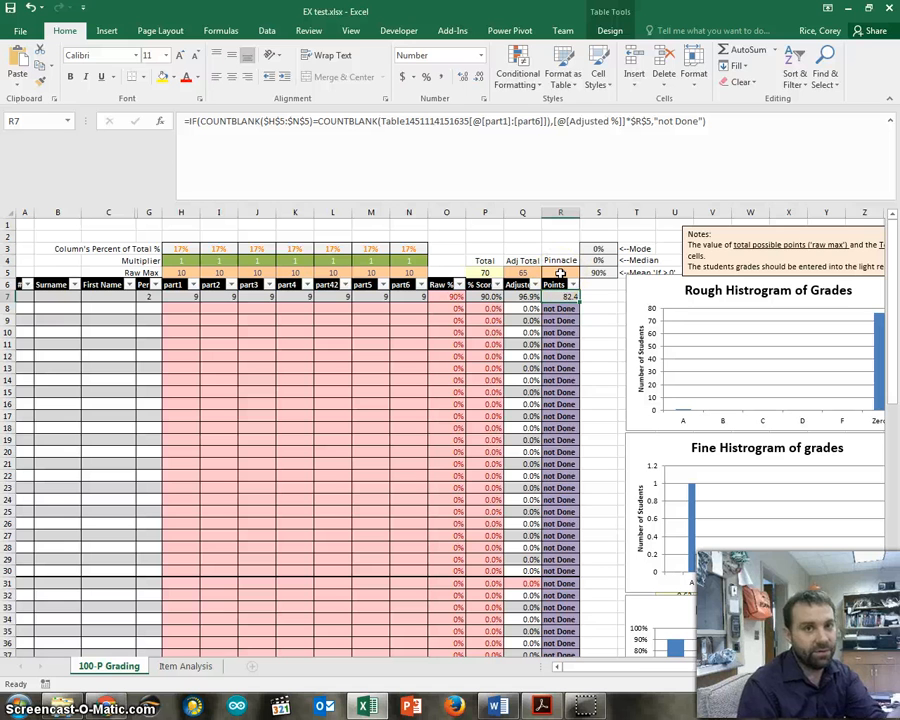
pyautogui.click(682, 156)
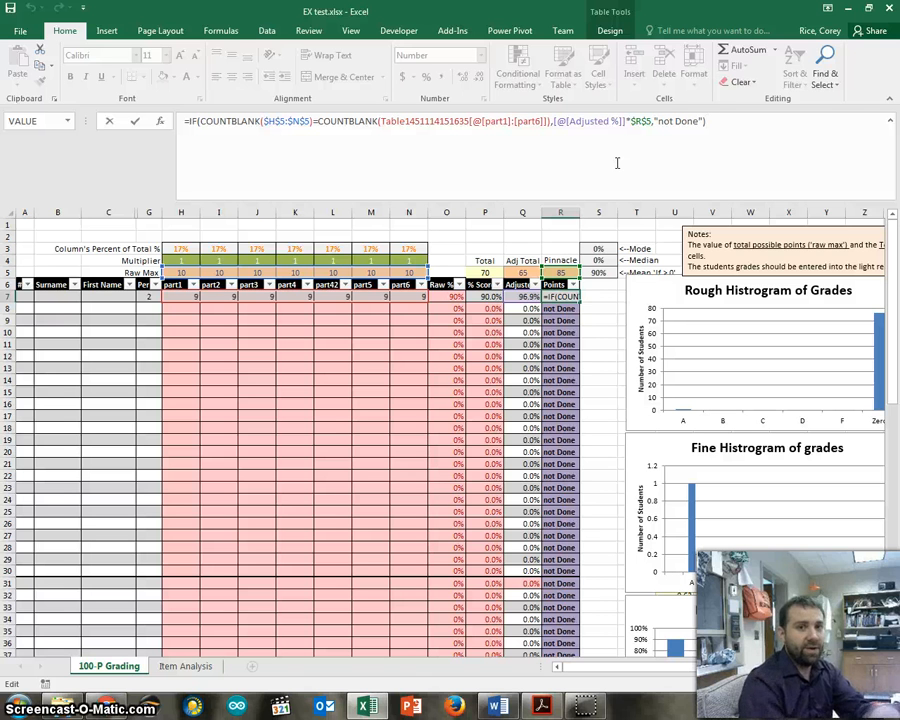
pyautogui.press('Return')
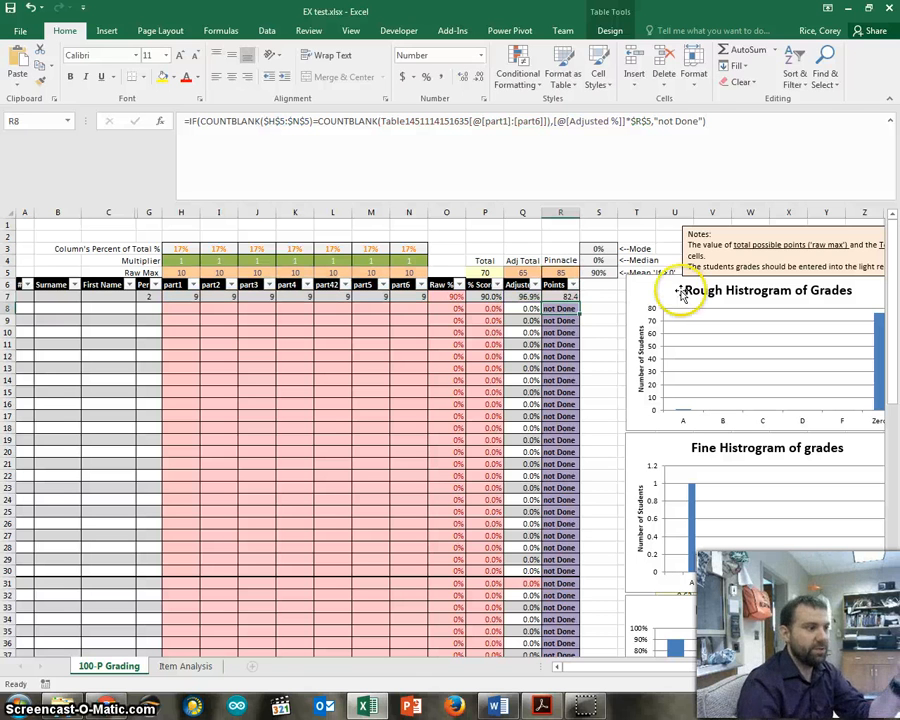
# Move the Rough Histogram of Grades chart aside to uncover the levels table beneath it.
pyautogui.moveTo(640, 668); pyautogui.dragTo(692, 668)
pyautogui.scroll(-3, 514, 394)
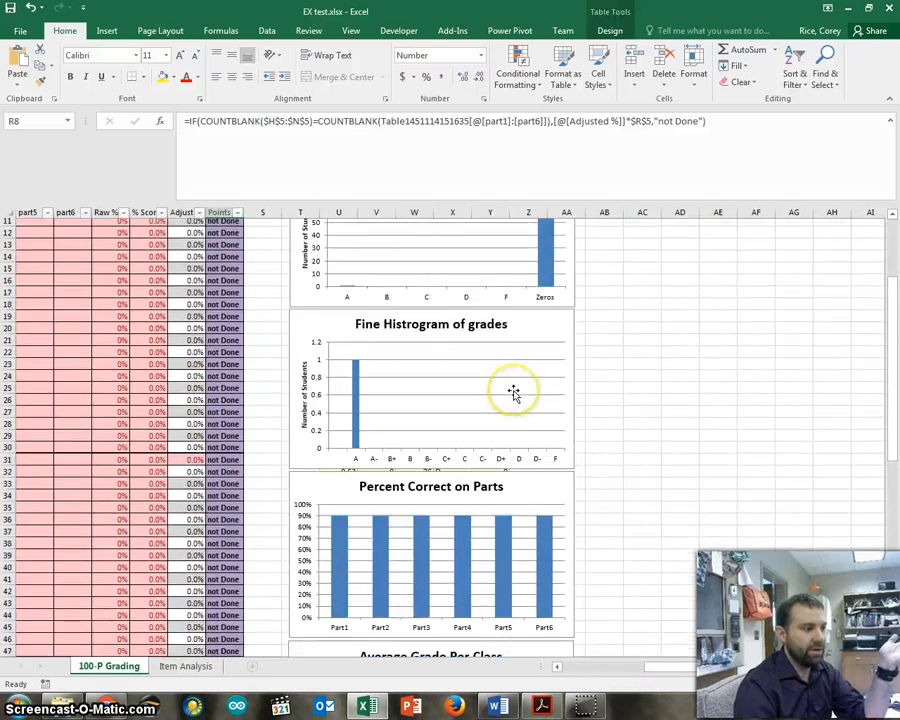
pyautogui.scroll(3, 514, 394)
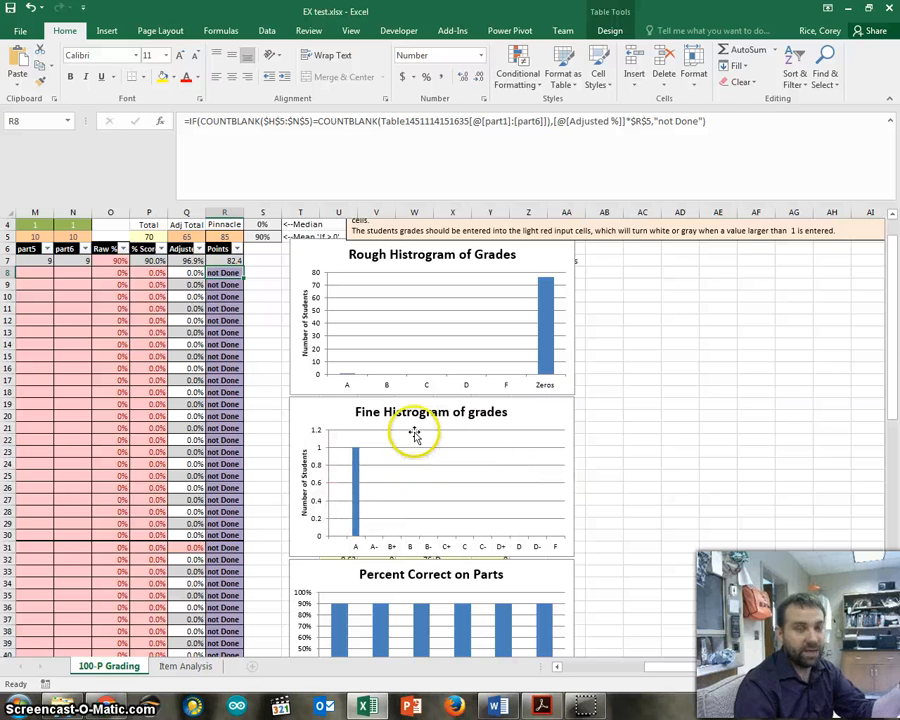
pyautogui.moveTo(298, 295); pyautogui.dragTo(572, 296)
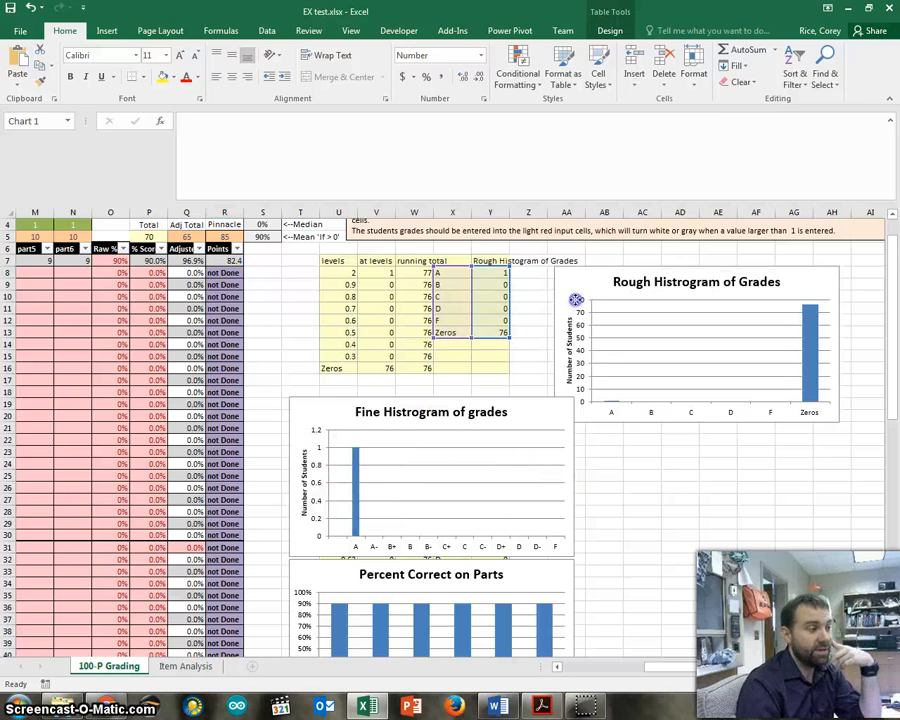
pyautogui.click(535, 272)
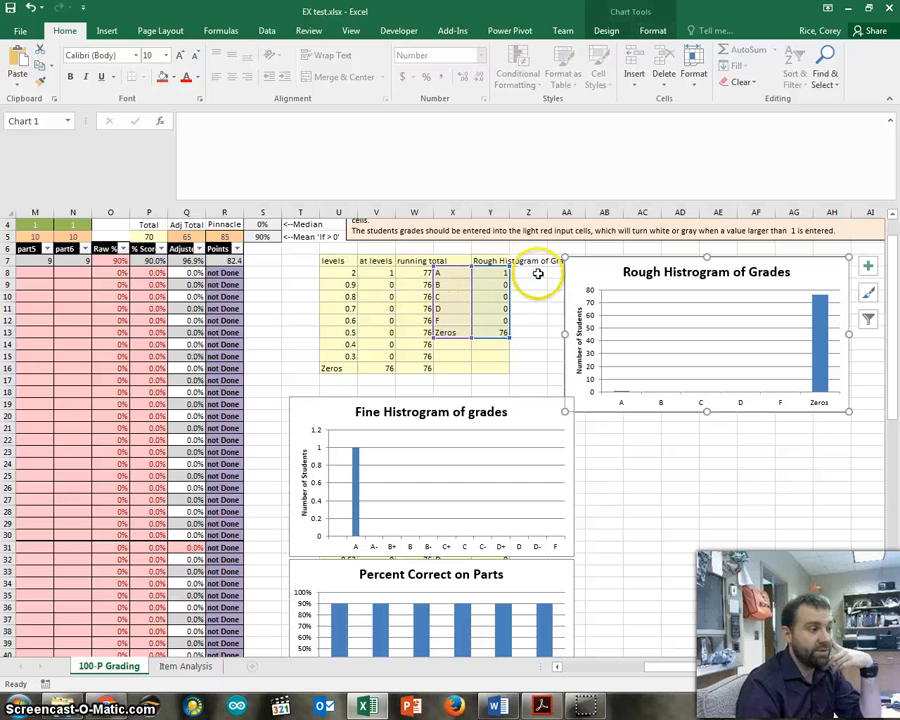
# Examine the formulas behind the rough histogram: the count at level 2 in V8 and the grade counts in column Y.
pyautogui.click(420, 273)
pyautogui.click(376, 272)
pyautogui.click(450, 129)
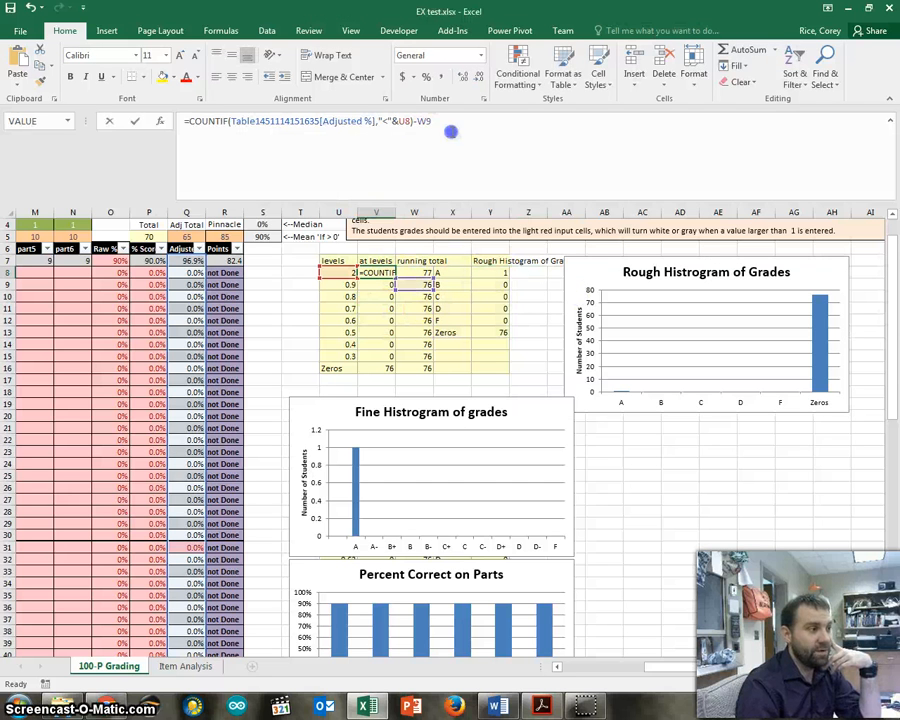
pyautogui.click(500, 274)
pyautogui.click(494, 297)
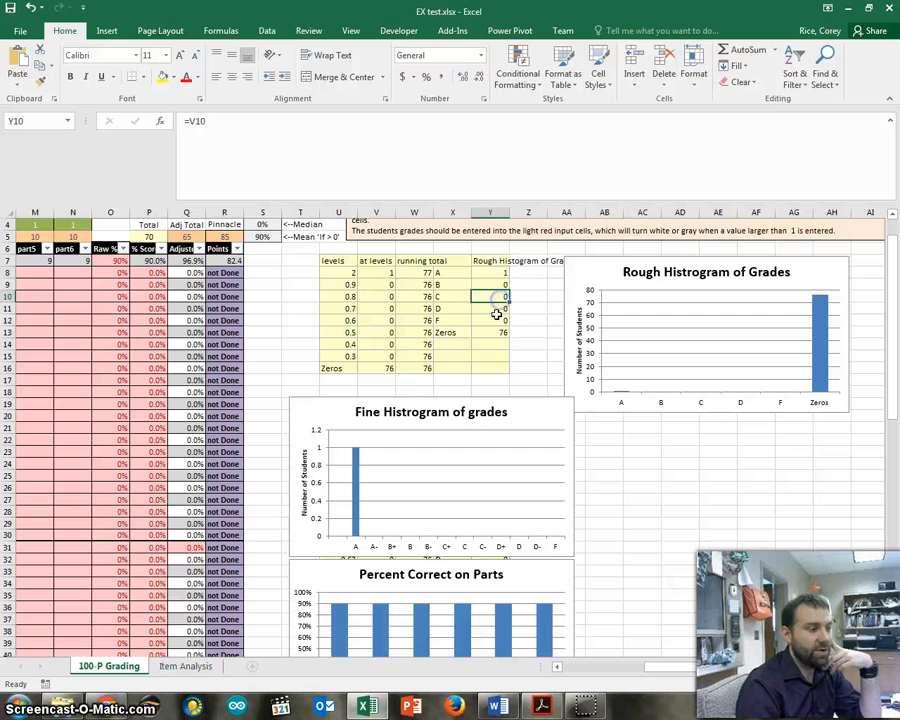
pyautogui.click(490, 320)
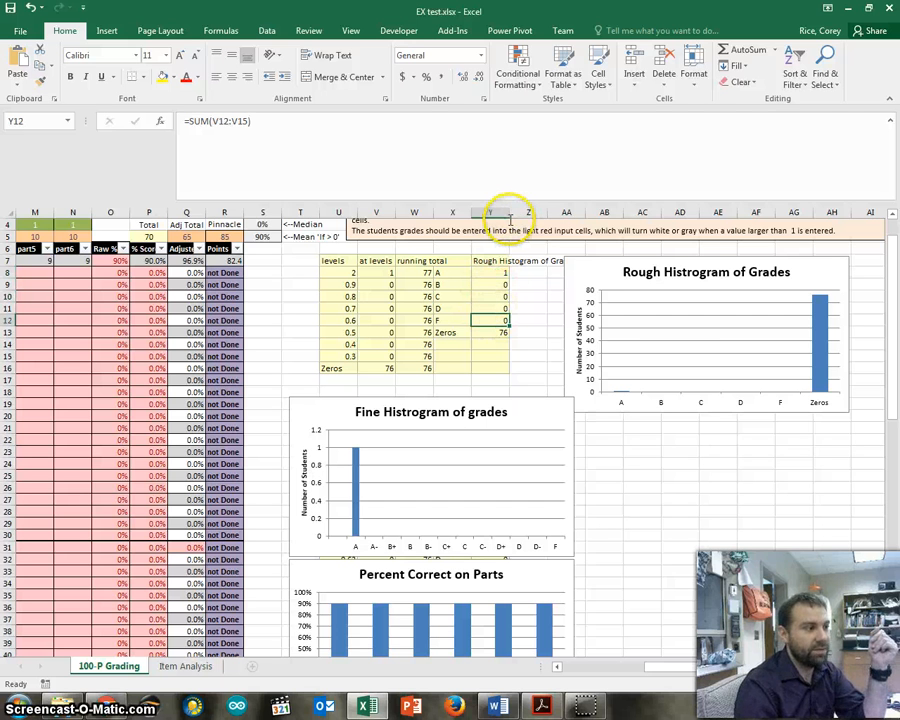
# Move the Rough Histogram of Grades chart back over the levels table, above the Fine Histogram.
pyautogui.moveTo(576, 256); pyautogui.dragTo(322, 254)
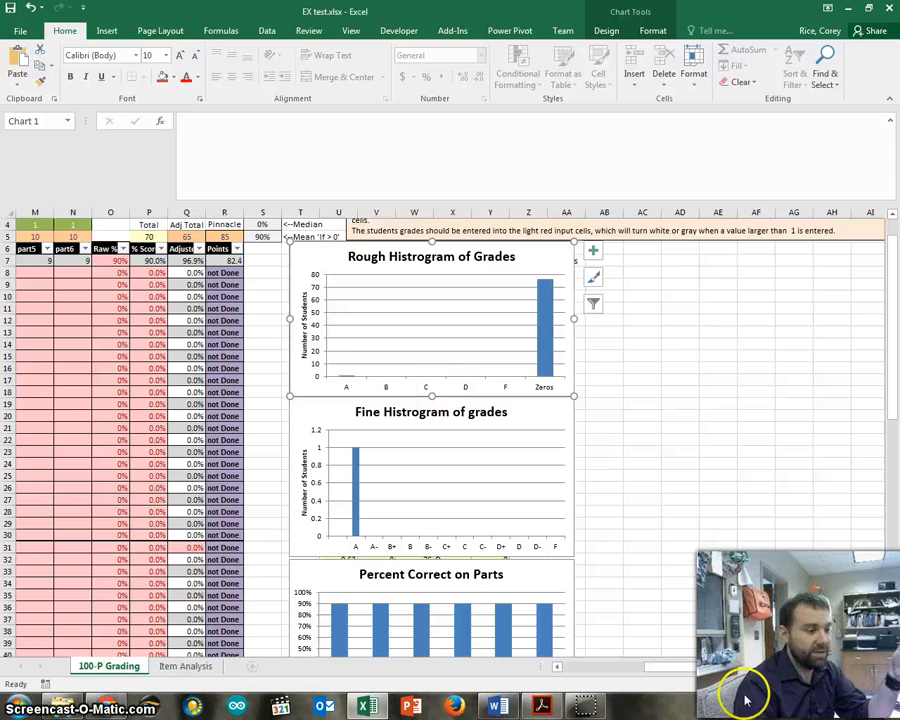
pyautogui.moveTo(737, 668); pyautogui.dragTo(558, 659)
pyautogui.scroll(1, 538, 496)
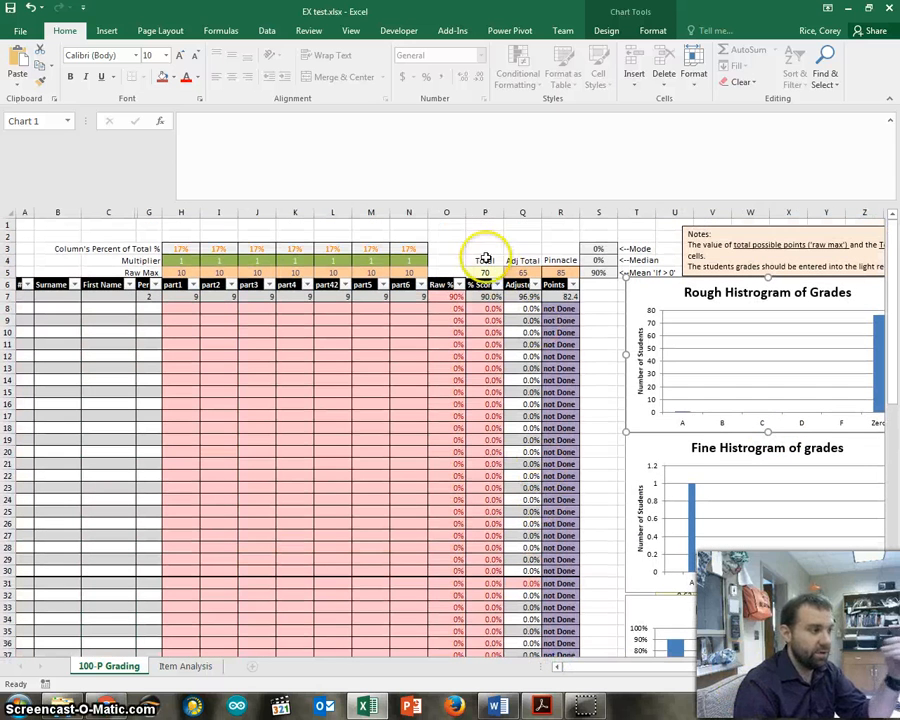